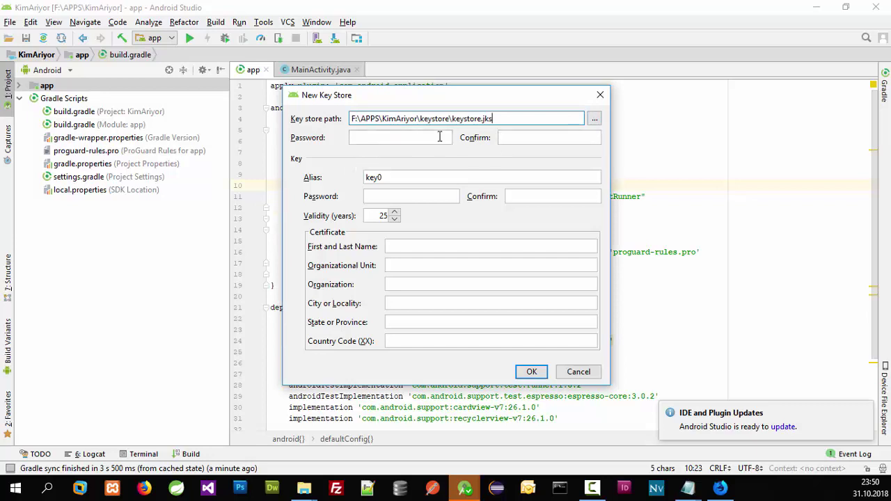
Step: Enter the keystore password and set the key alias to kimariyor
left_click(419, 136)
type("•••")
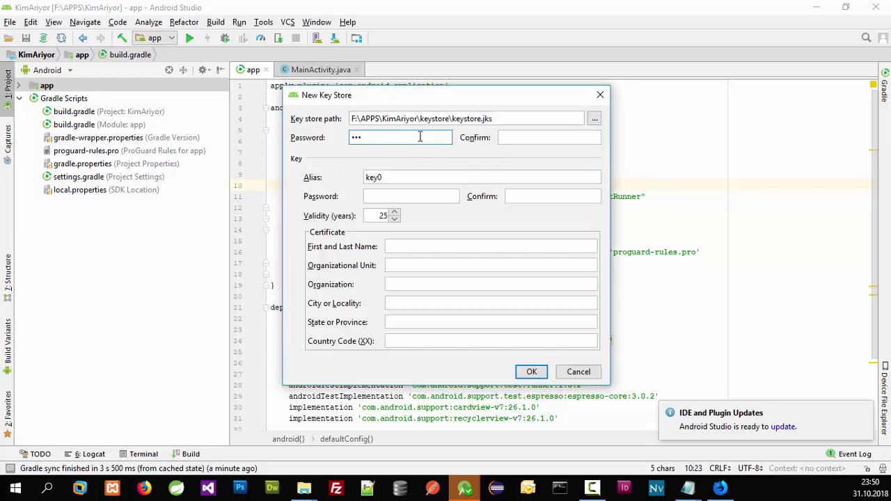
type("•••")
key("Tab")
type("••••••")
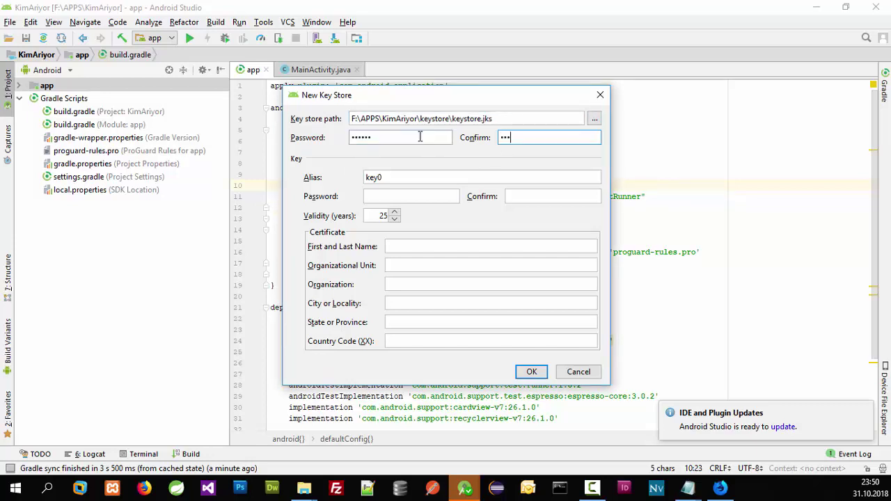
double_click(404, 179)
type("kimariyor")
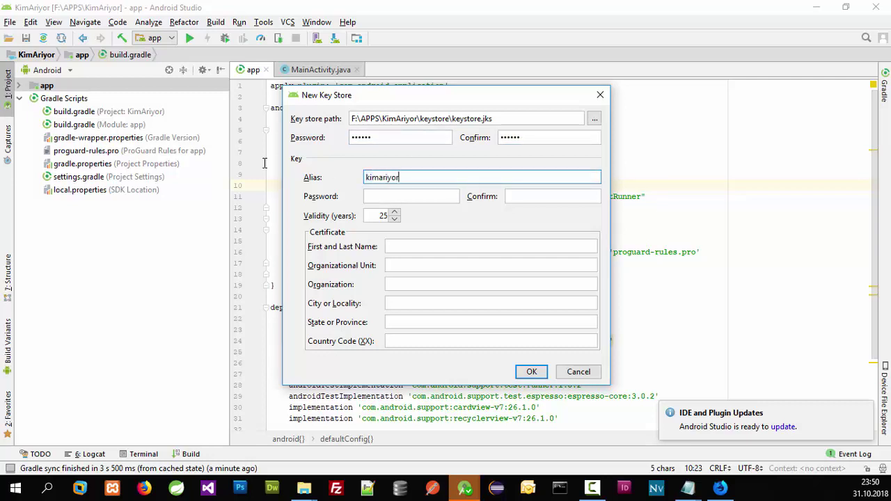
Step: Set and confirm the key password, fill in the certificate owner's first name, and create the keystore
key("Tab")
type("••••••")
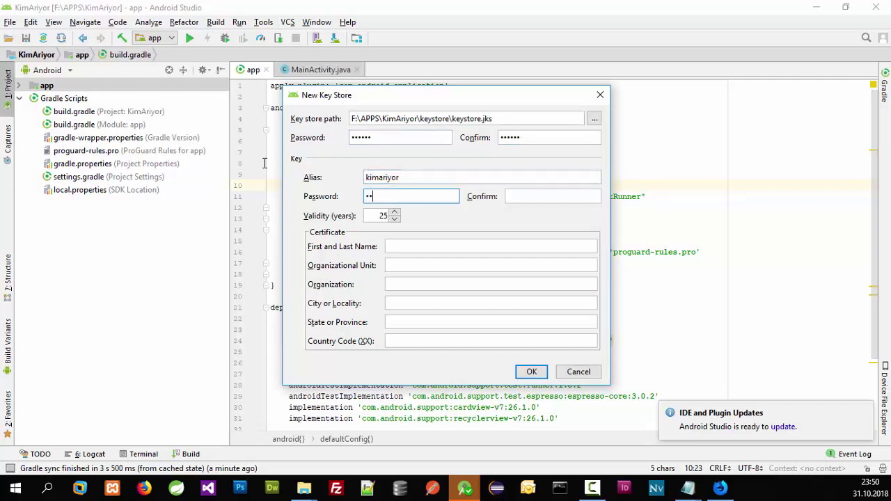
key("Tab")
type("••••••")
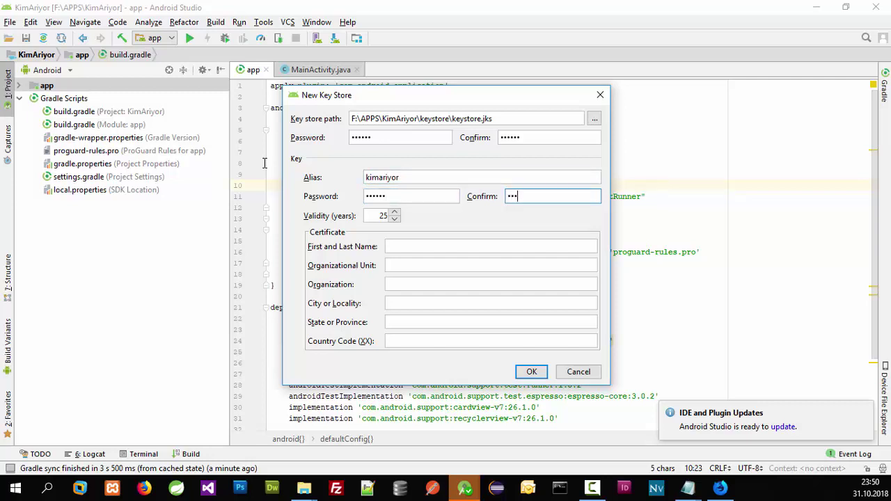
key("Tab")
left_click(418, 246)
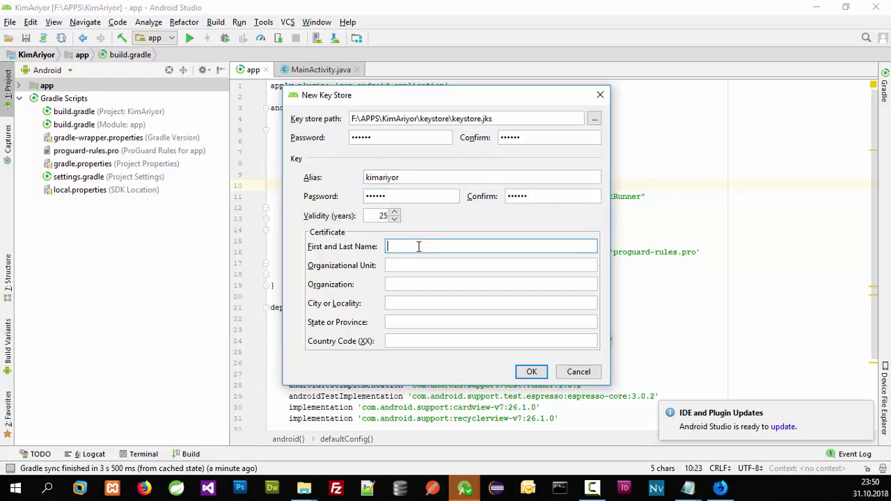
type("Serif")
left_click(532, 372)
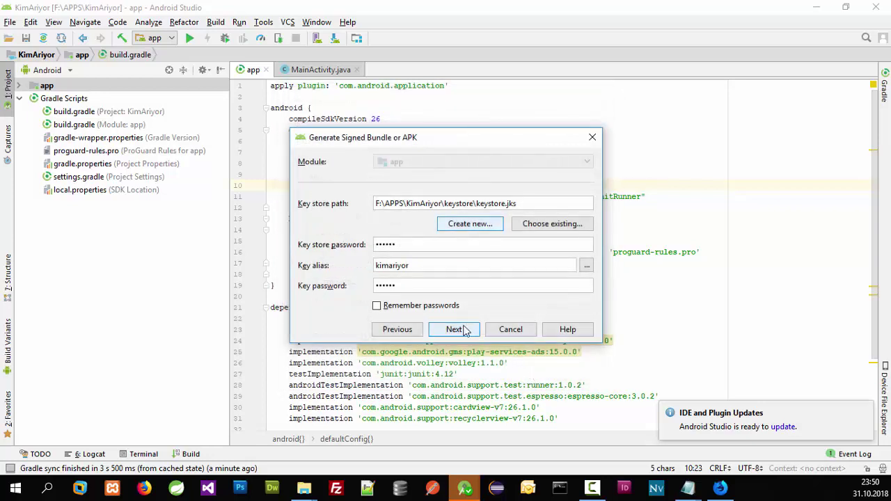
Step: Remember the keystore passwords and enable both V1 and V2 signatures
left_click(437, 308)
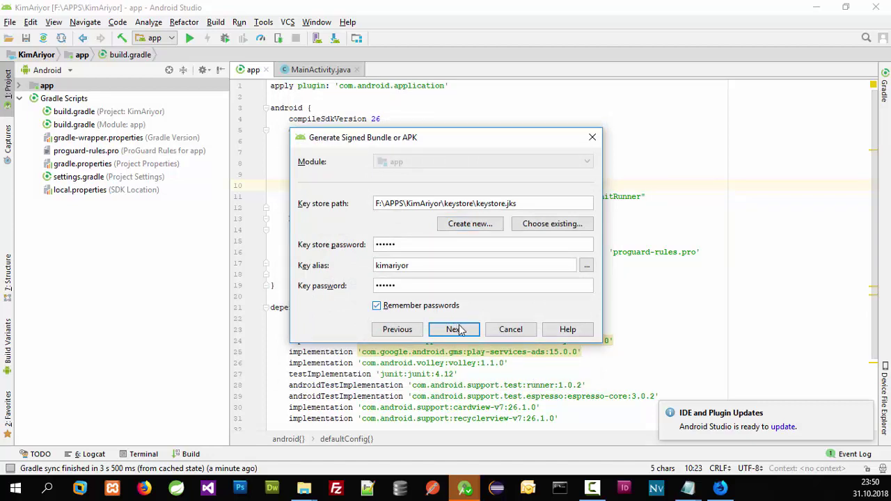
left_click(454, 329)
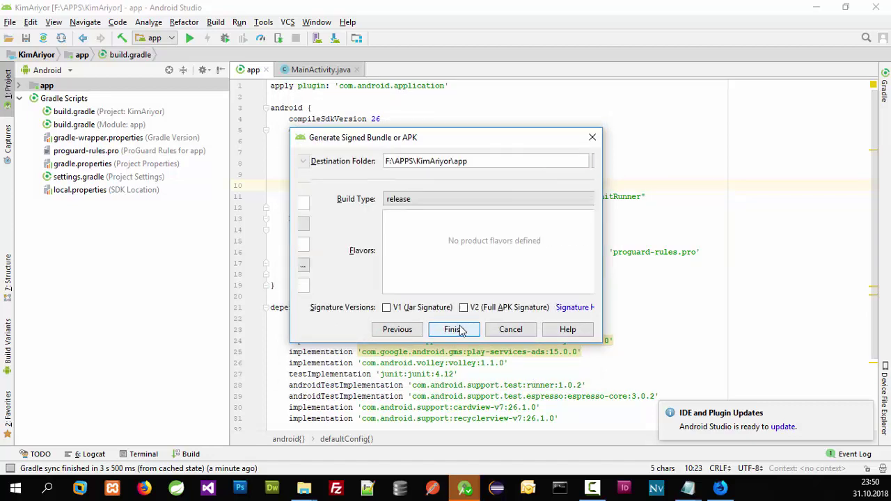
left_click(479, 310)
left_click(419, 310)
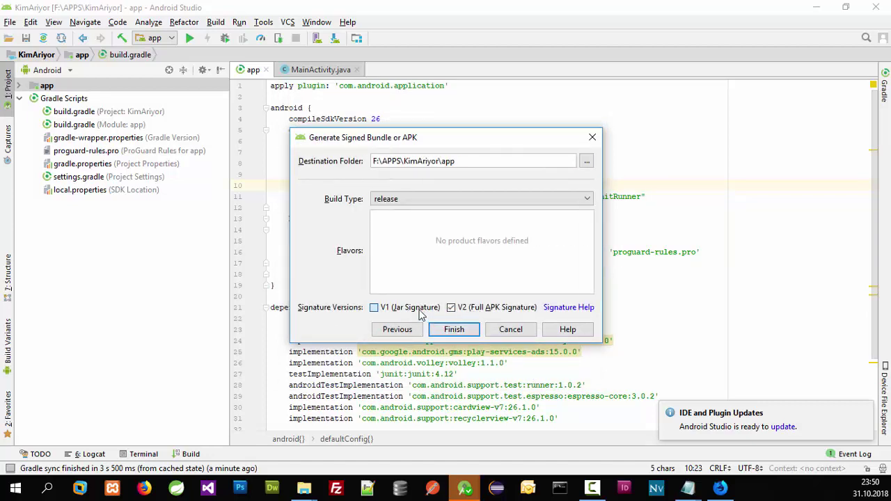
Step: Build the signed APK with release build type and return to Play Console
left_click(428, 200)
left_click(397, 224)
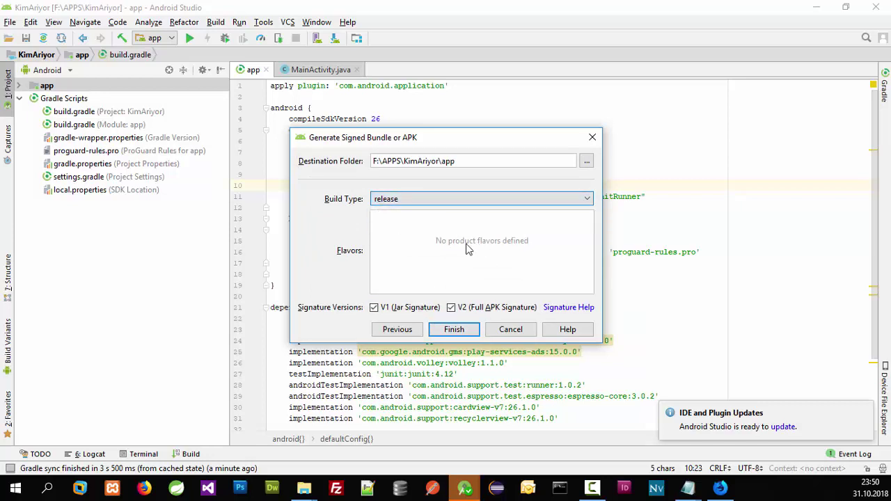
left_click(453, 331)
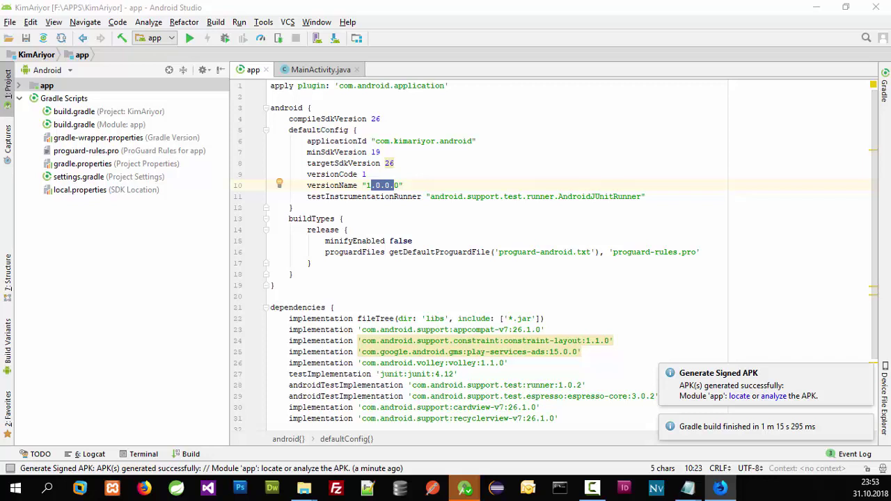
left_click(720, 487)
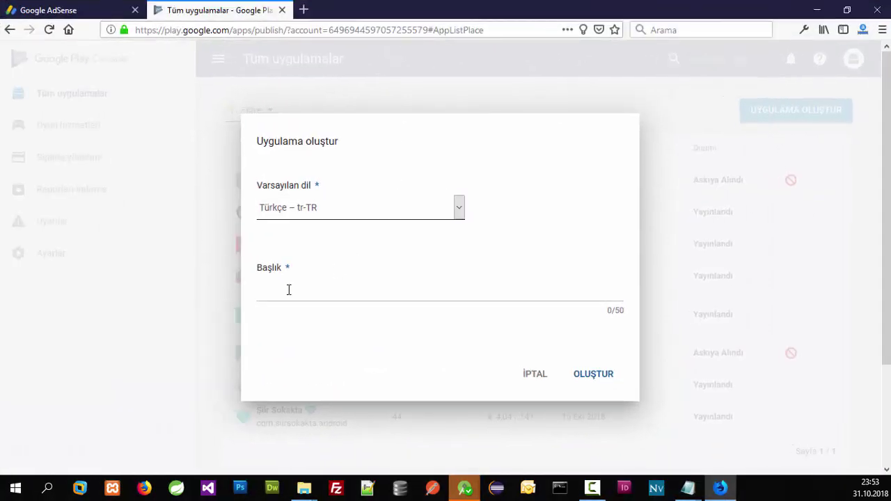
Step: Create a new app titled 'Kim Arıyor'
left_click(284, 288)
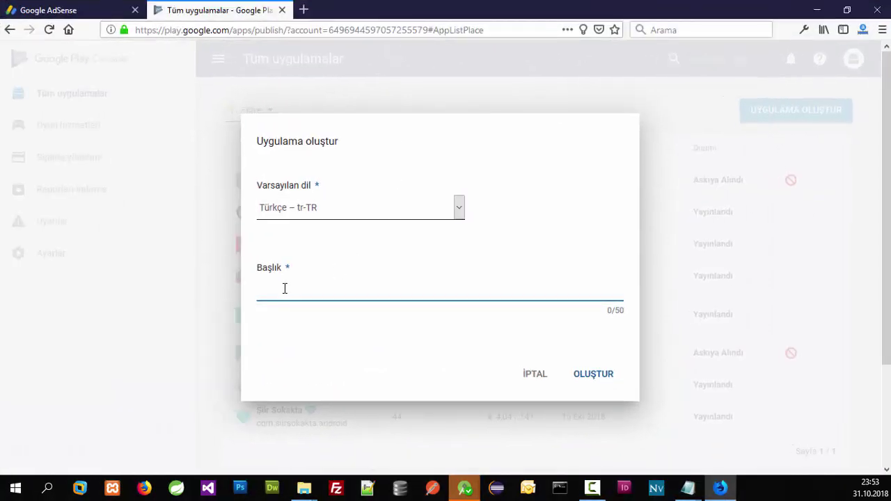
type("Kim Arıyor")
left_click(591, 380)
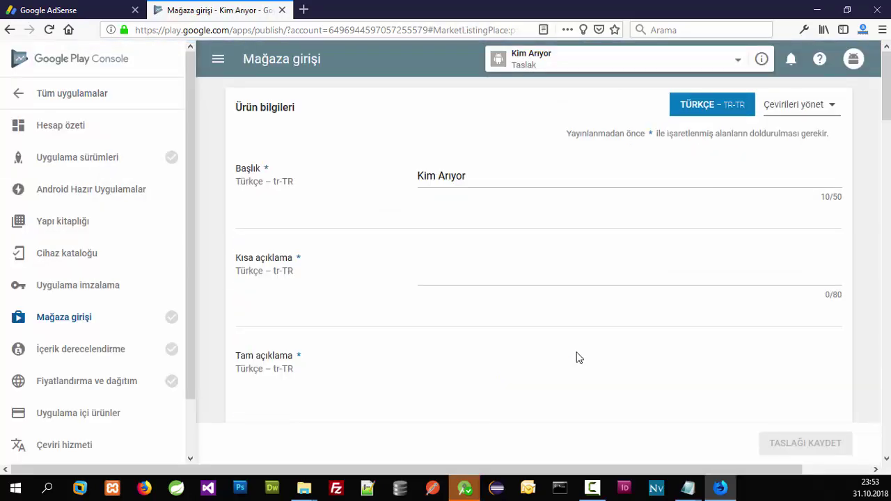
Step: Paste the short description 'Arayan numaraları sorgula' and the full description into the listing
left_click(508, 264)
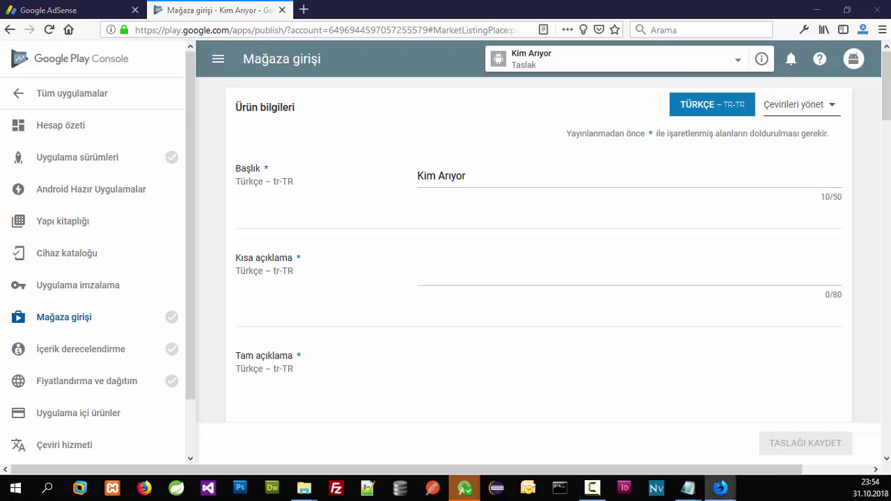
left_click(453, 277)
type("Arayan numaraları sorgula")
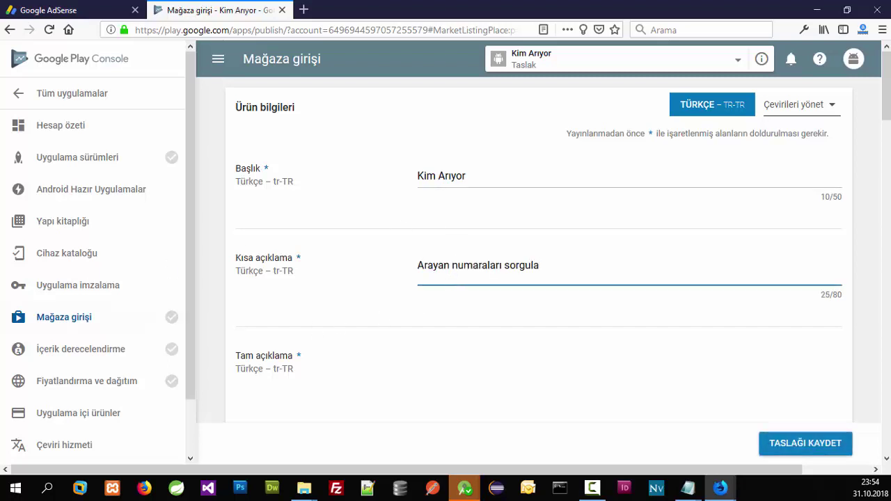
left_click(459, 400)
type("Rehberinizde kayıtlı olmayan ve arayanın kim olduğunu güvenle öğrenebileceğiniz bir uygulama. arayan kim diye düşündüğünüzde karşınıza gelen tek numara sorgulama hizmeti.  Kim Arıyor öğrenmek istiyorsanız, kim arıyor arayan kimliğini bulmak çok kolay.")
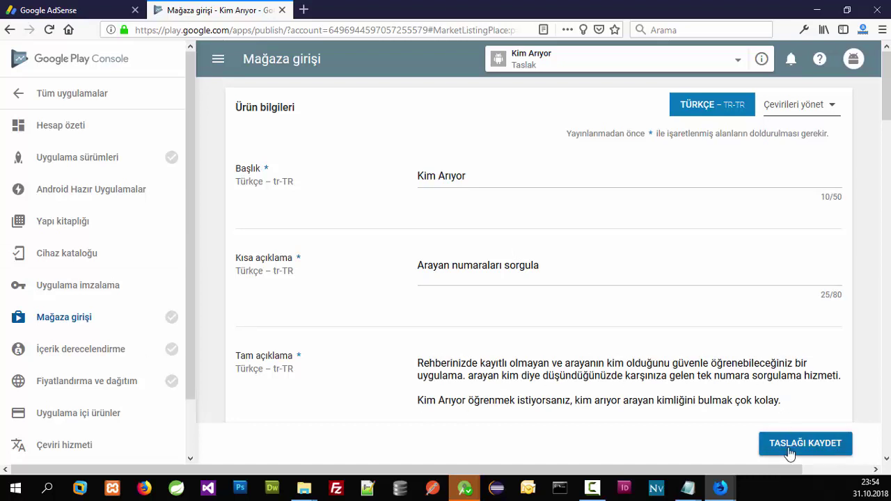
scroll(595, 313, "down", 1)
scroll(595, 313, "down", 8)
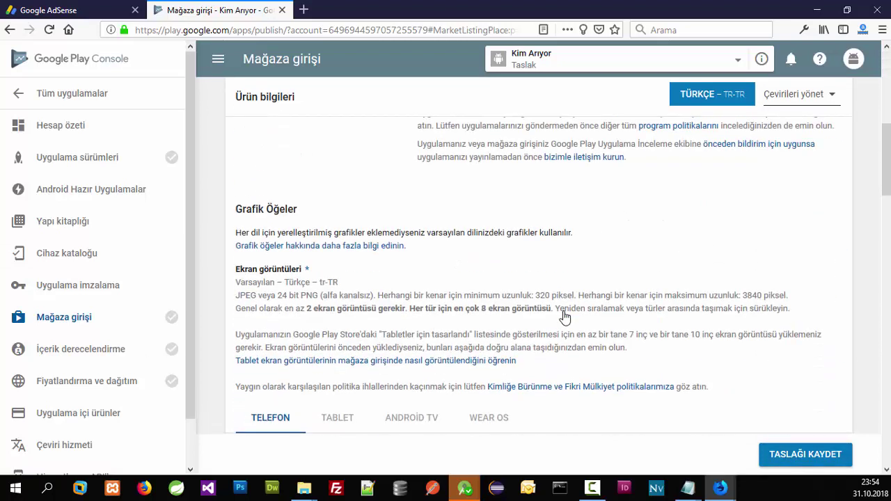
Step: Upload two phone screenshots to the Ekran görüntüleri section (2/8)
left_click(545, 340)
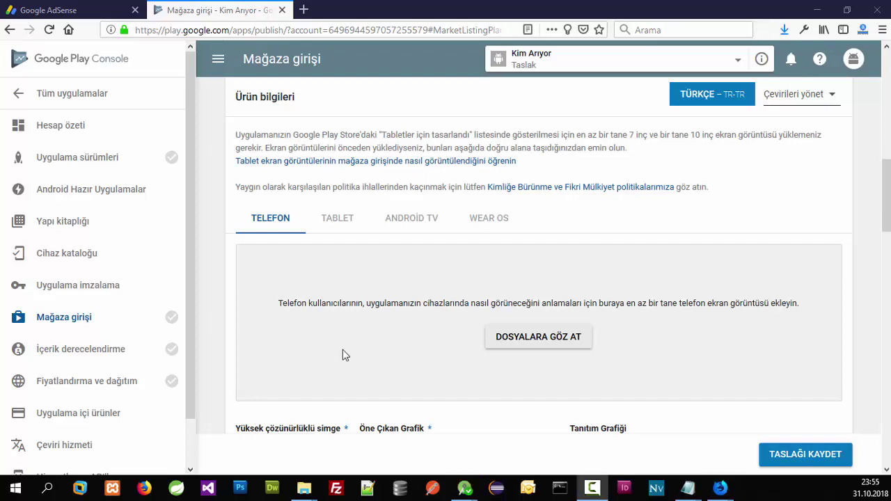
left_click(499, 334)
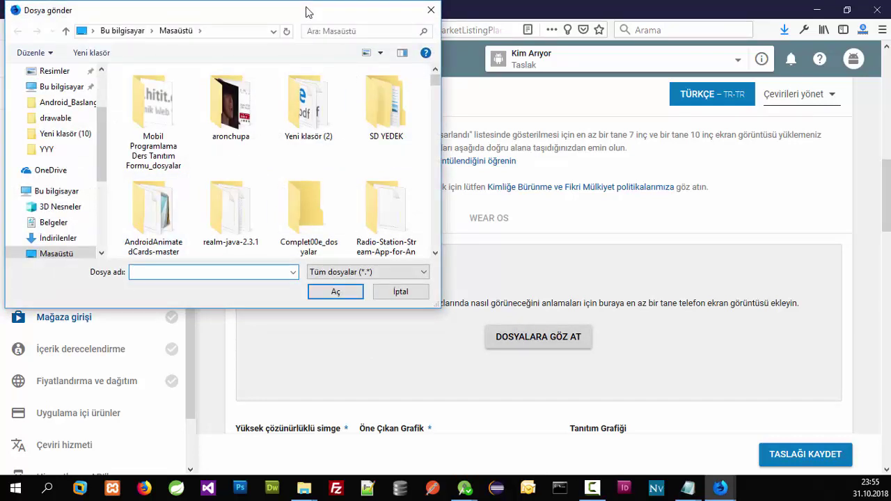
key("Escape")
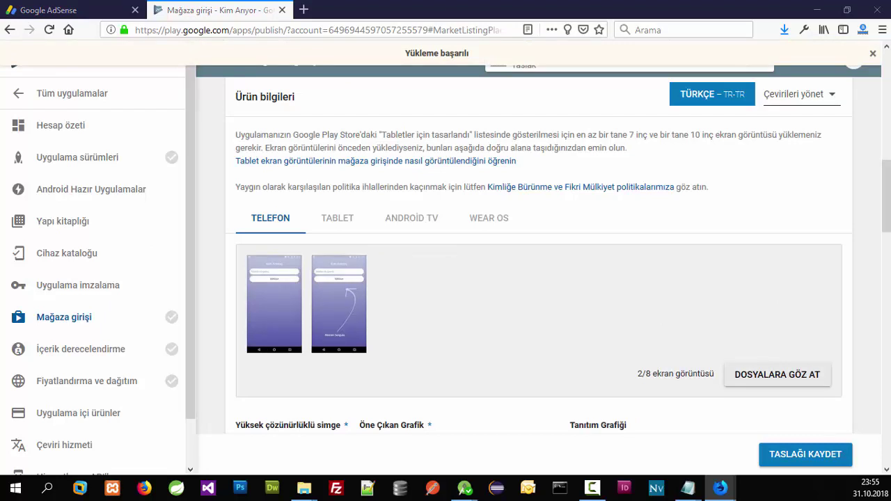
scroll(351, 299, "down", 3)
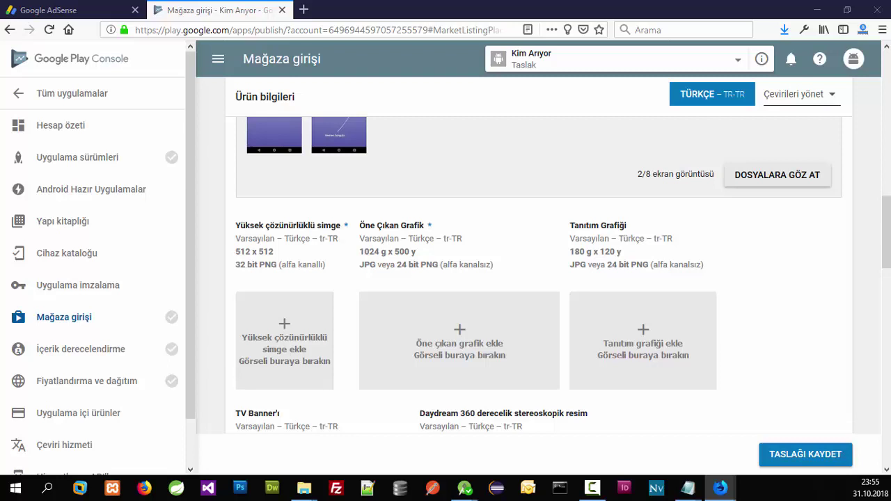
Step: Upload the 512 x 512 high-resolution icon and check the featured graphic size requirements
left_click(301, 349)
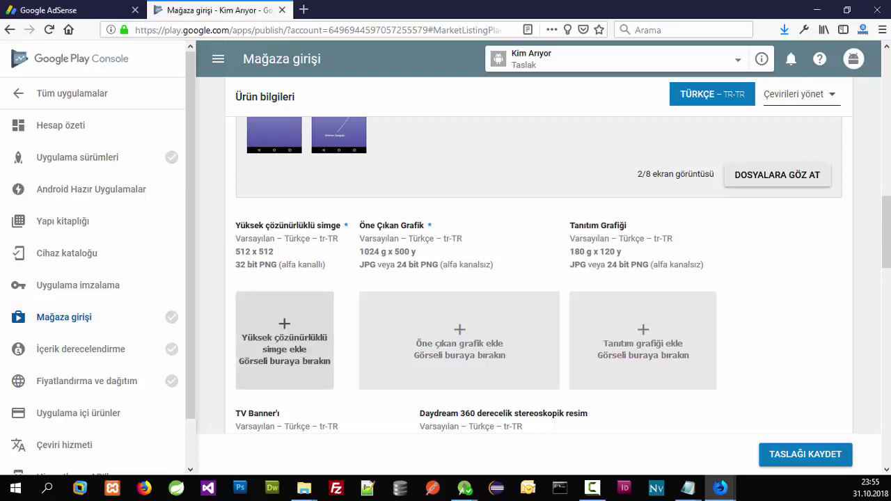
key("Escape")
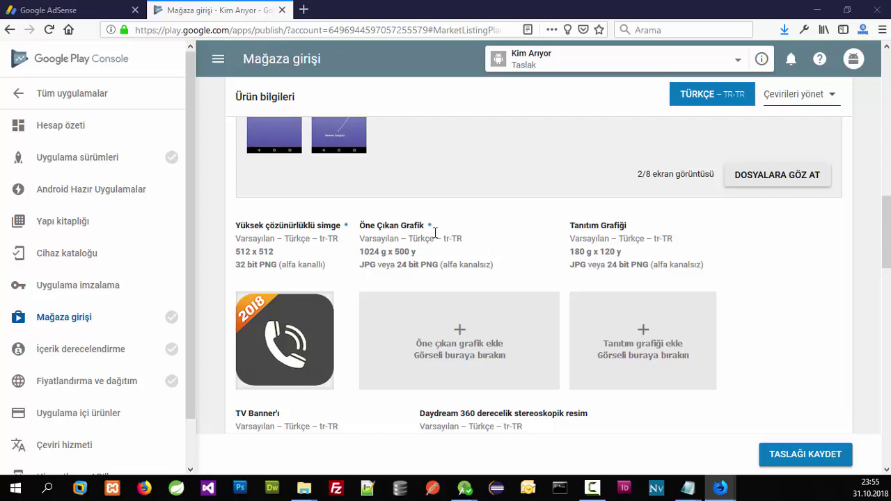
left_click_drag(359, 249, 458, 262)
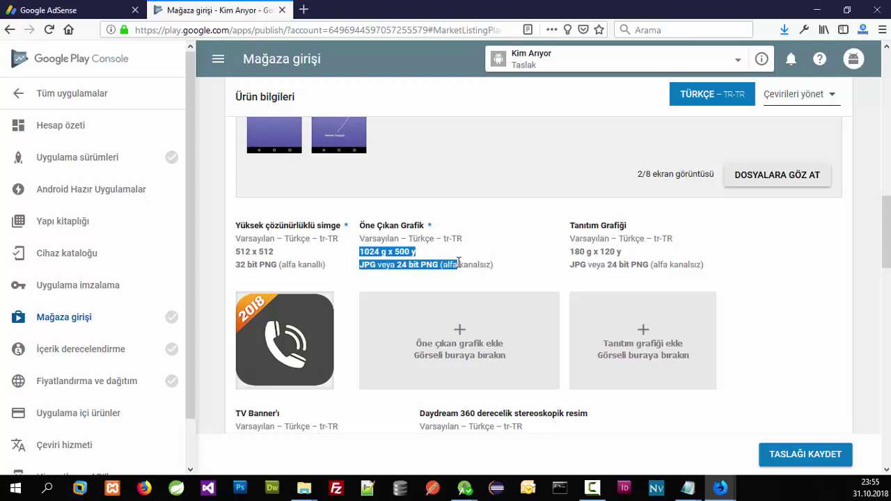
left_click(458, 261)
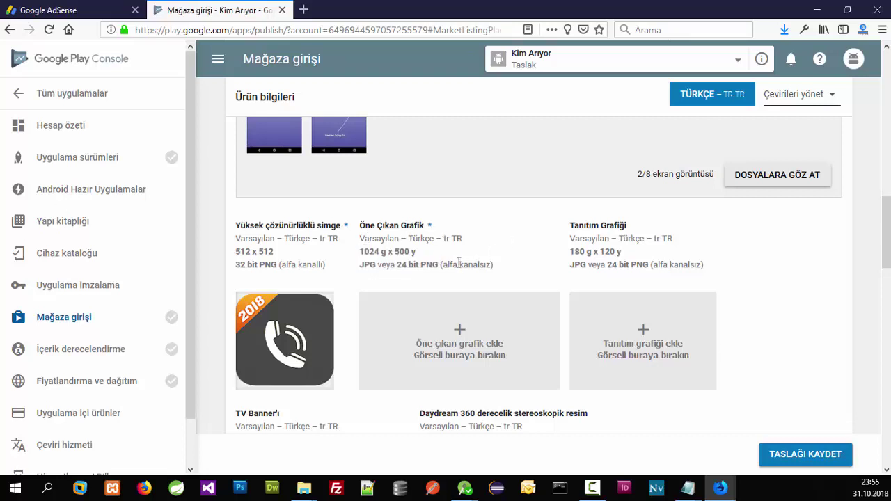
Step: Prepare the featured graphic in Photoshop and add it to the Öne Çıkan Grafik box
left_click(233, 495)
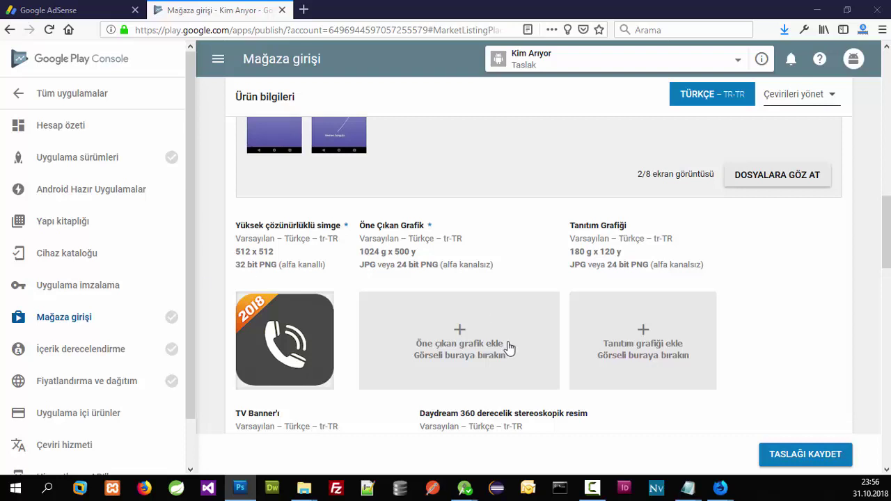
left_click(450, 318)
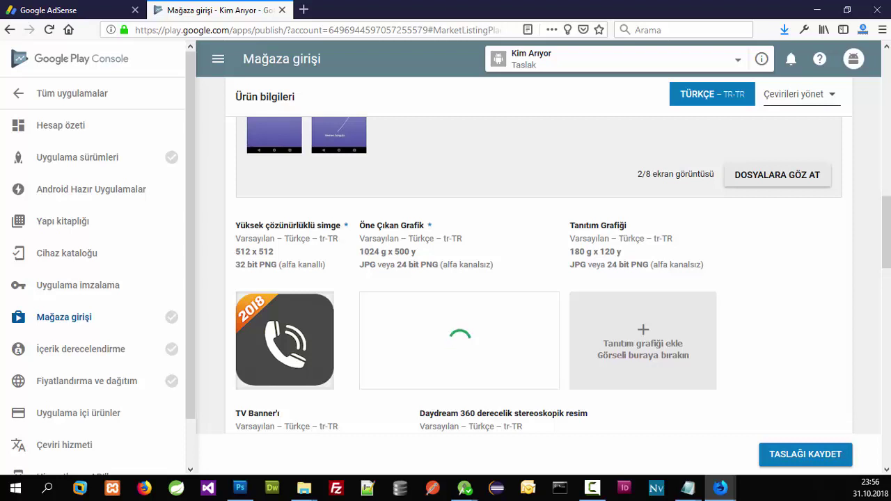
scroll(547, 288, "down", 5)
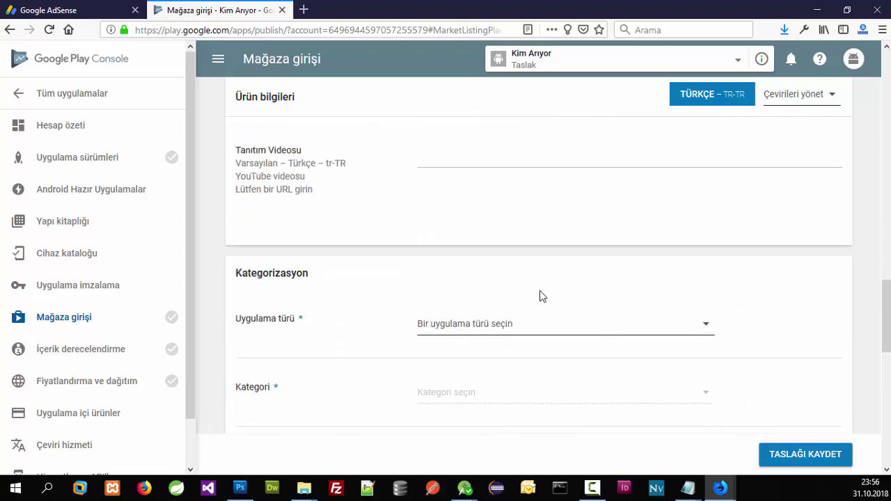
Step: Set the app type to Uygulamalar and the category to Haberleşme
left_click(523, 324)
left_click(513, 330)
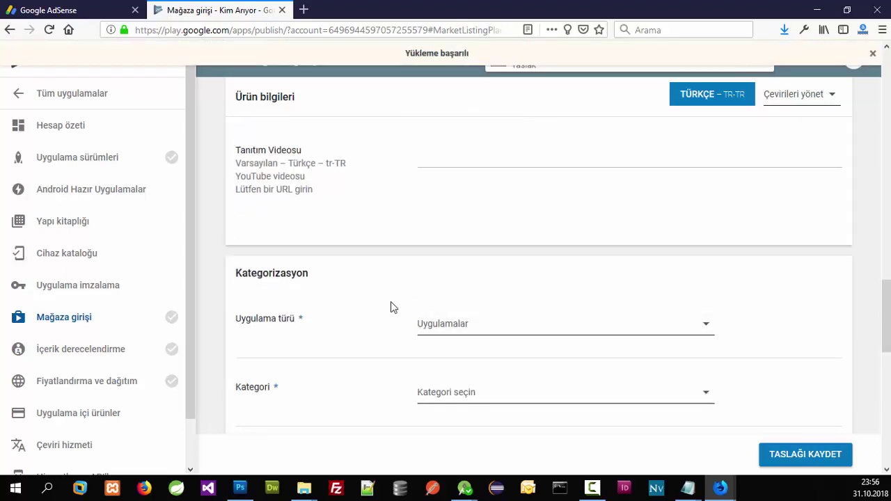
scroll(458, 286, "down", 1)
left_click(462, 326)
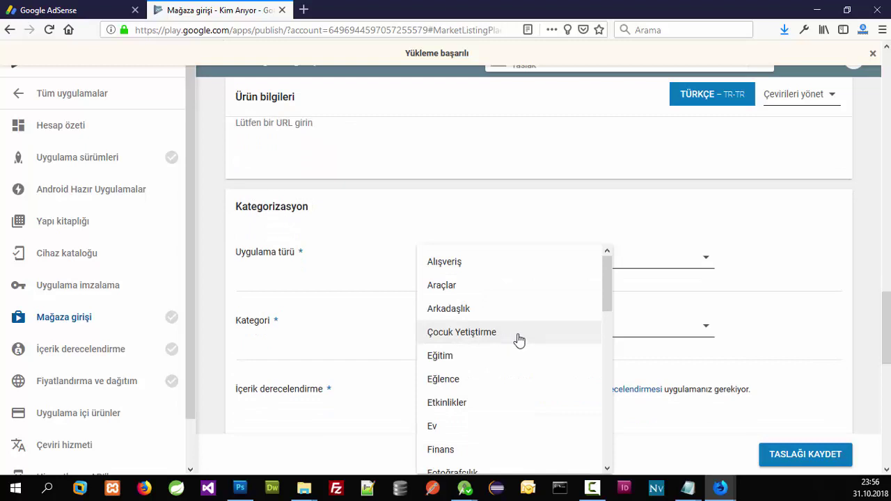
scroll(306, 266, "down", 1)
scroll(564, 330, "down", 3)
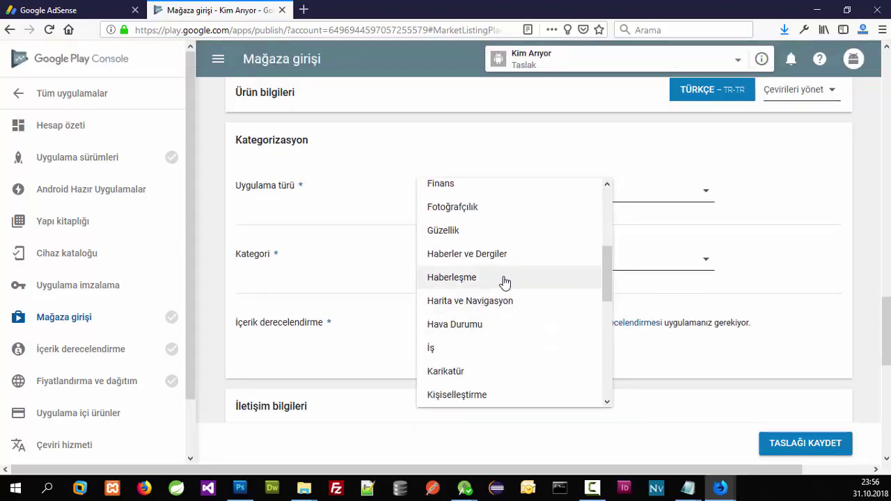
scroll(507, 289, "down", 3)
scroll(507, 289, "down", 3)
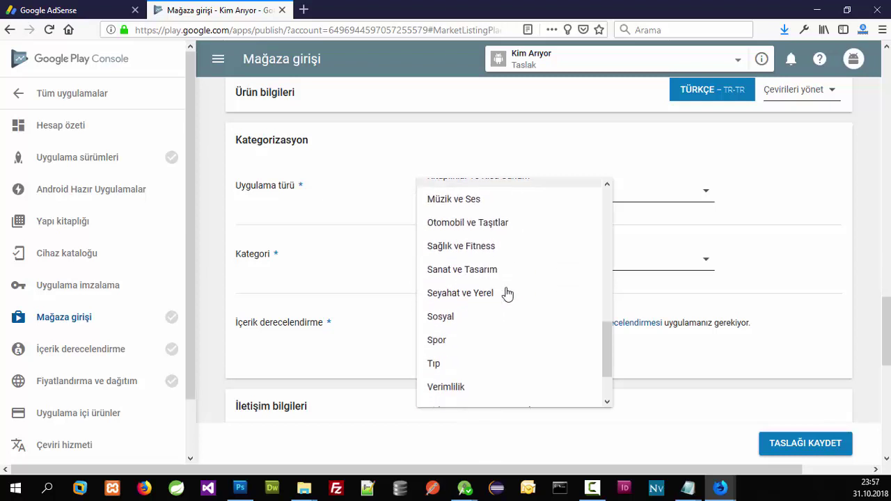
scroll(507, 313, "up", 1)
scroll(513, 321, "up", 3)
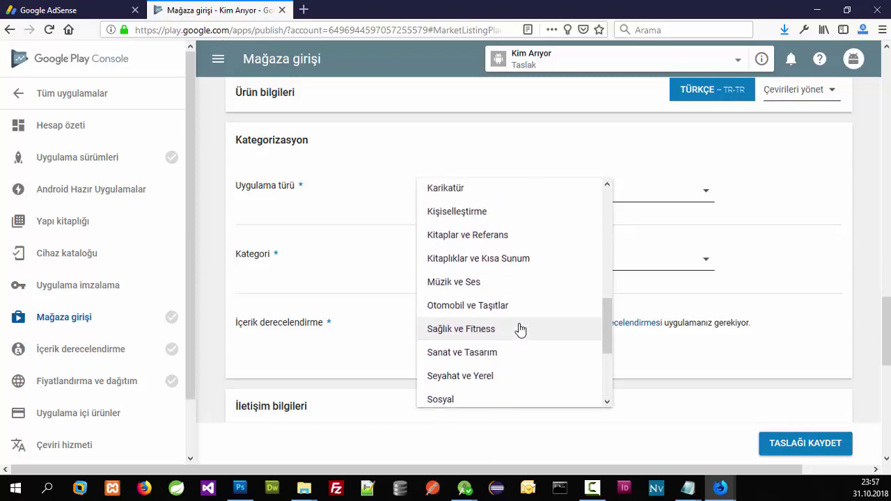
left_click(466, 211)
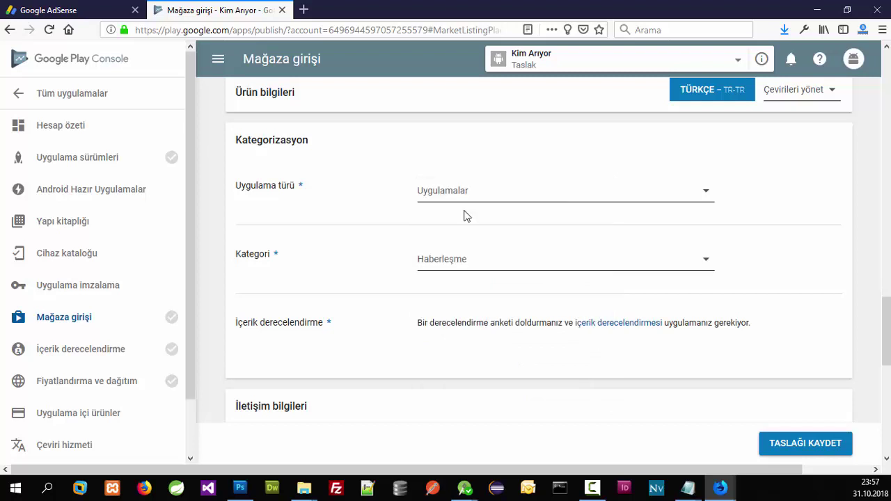
scroll(464, 340, "down", 5)
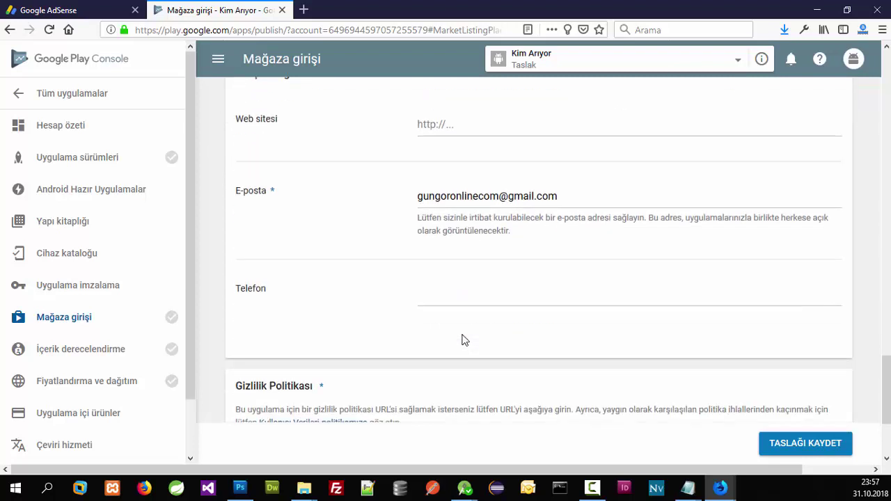
scroll(376, 220, "up", 2)
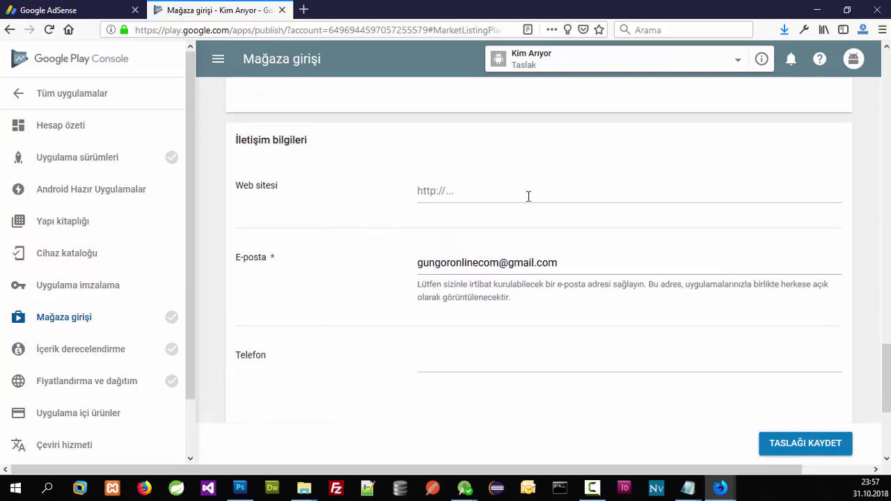
scroll(497, 237, "up", 6)
Step: Enter the developer's website, use it plus /iletisim as privacy policy URL, and save the draft
left_click(467, 382)
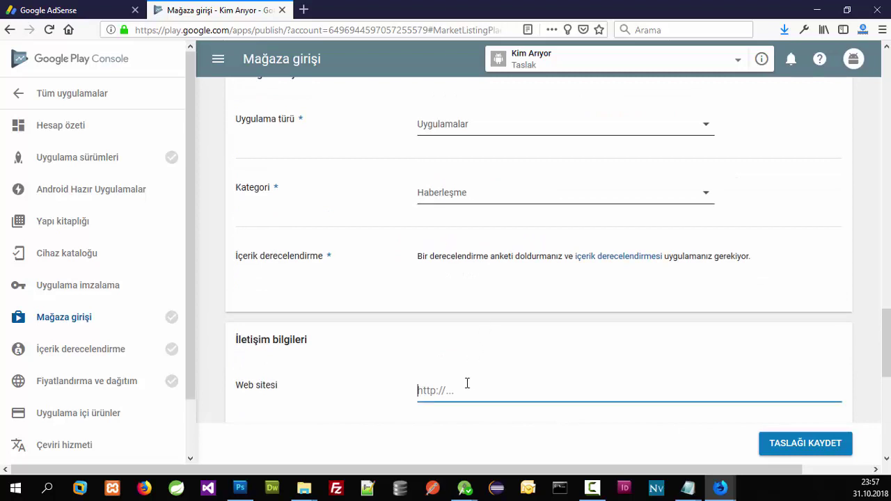
type("http://serifgungor.com")
key("ctrl+a")
key("ctrl+c")
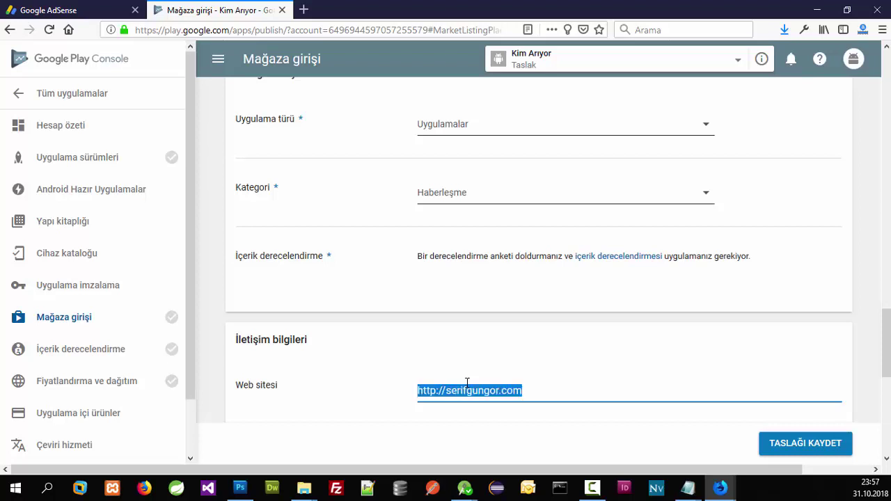
scroll(418, 313, "down", 5)
scroll(396, 320, "down", 3)
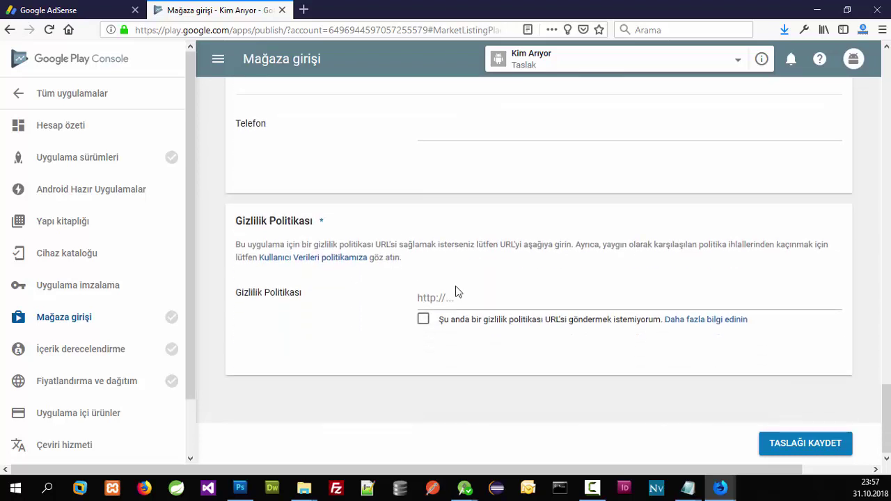
left_click(456, 295)
key("ctrl+v")
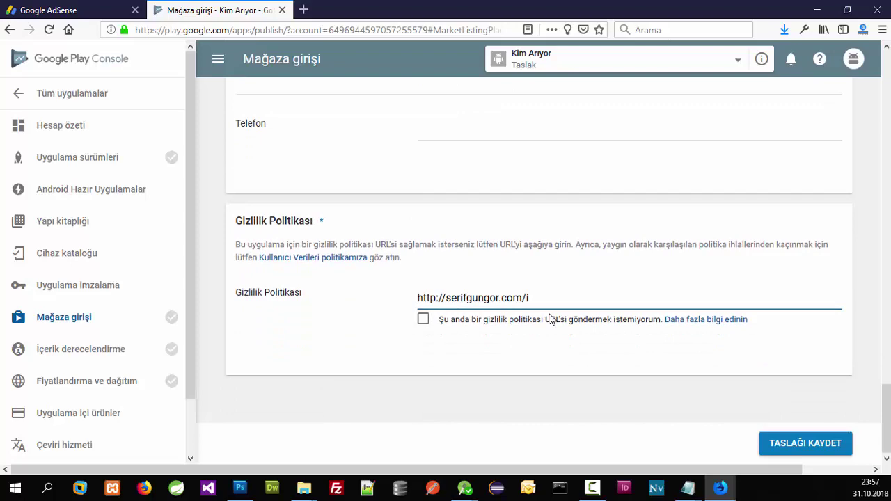
type("/iletisim")
left_click(810, 441)
scroll(313, 192, "up", 15)
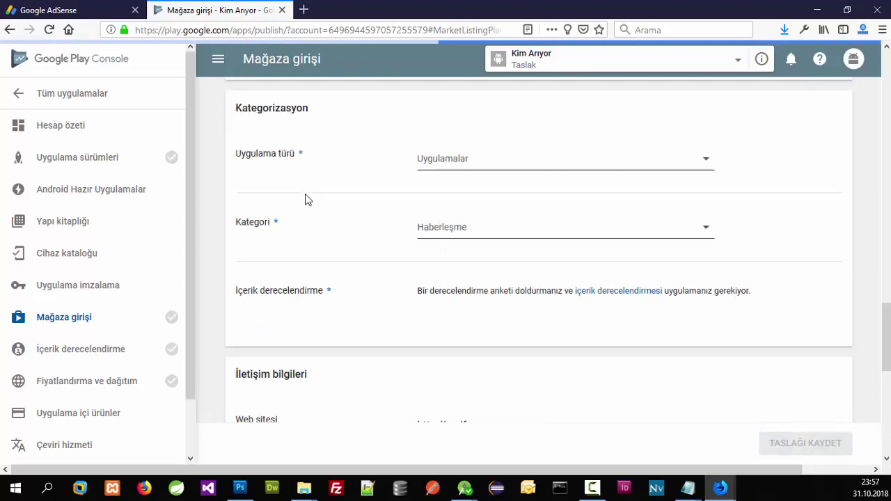
scroll(309, 200, "up", 3)
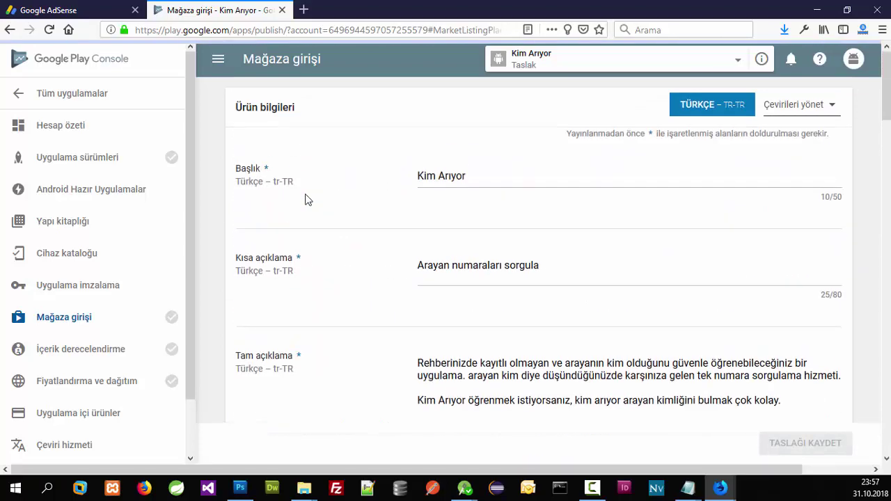
Step: Create a new production release and enroll the app in Google Play app signing
left_click(139, 348)
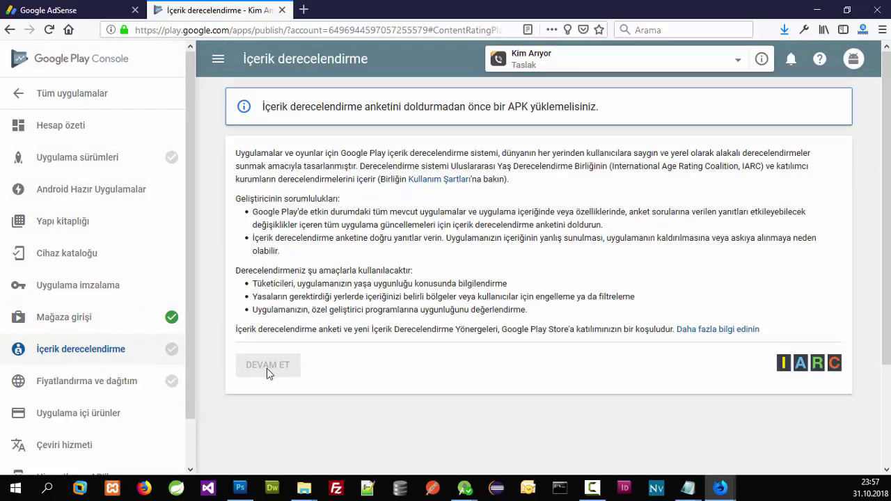
left_click(113, 159)
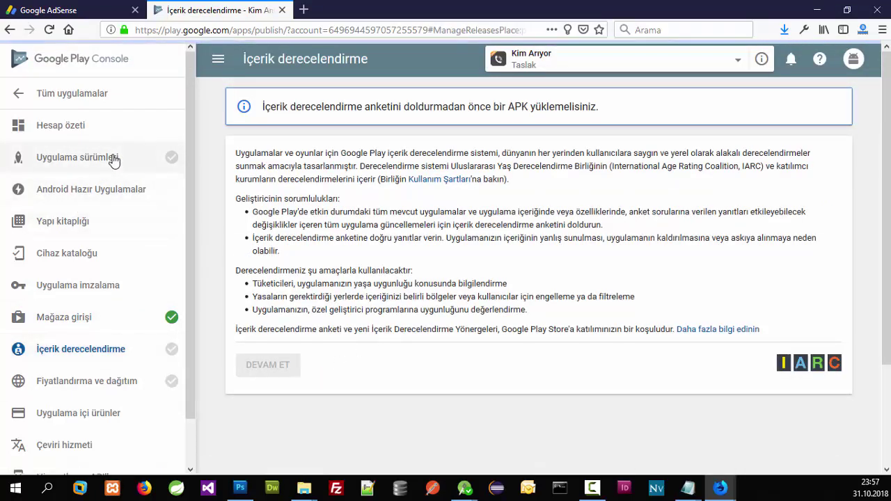
scroll(777, 380, "down", 3)
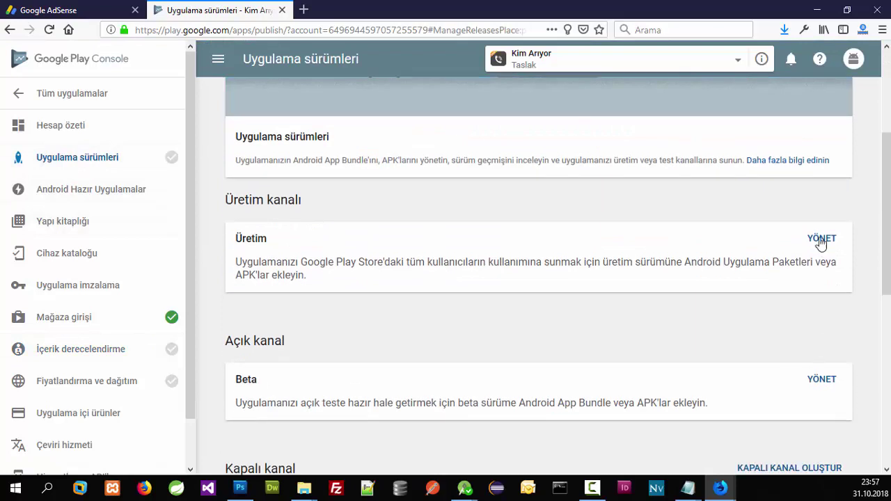
left_click(821, 240)
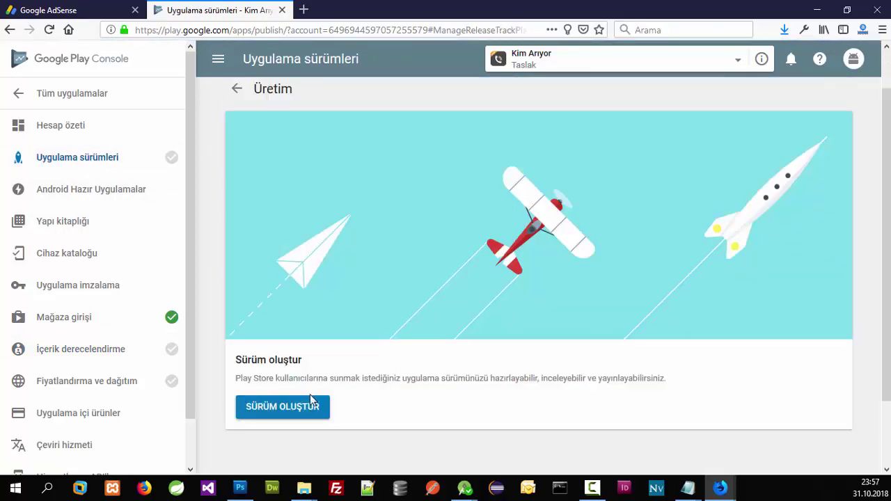
left_click(305, 409)
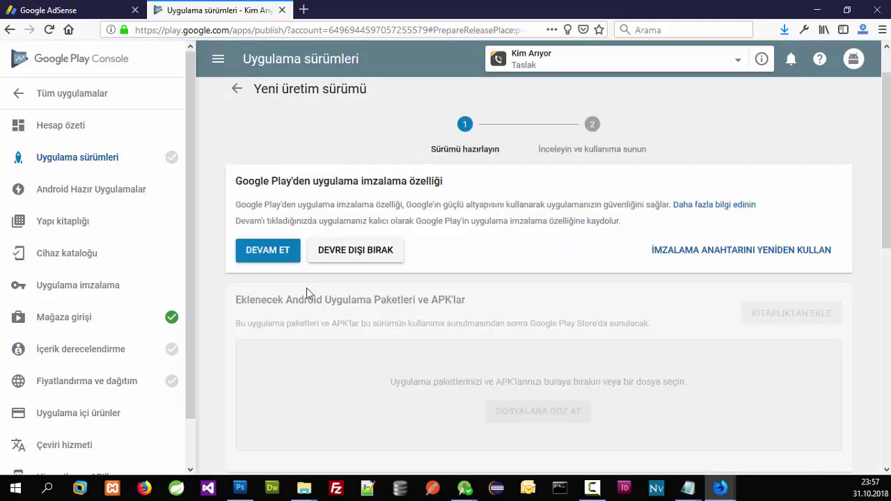
left_click(278, 253)
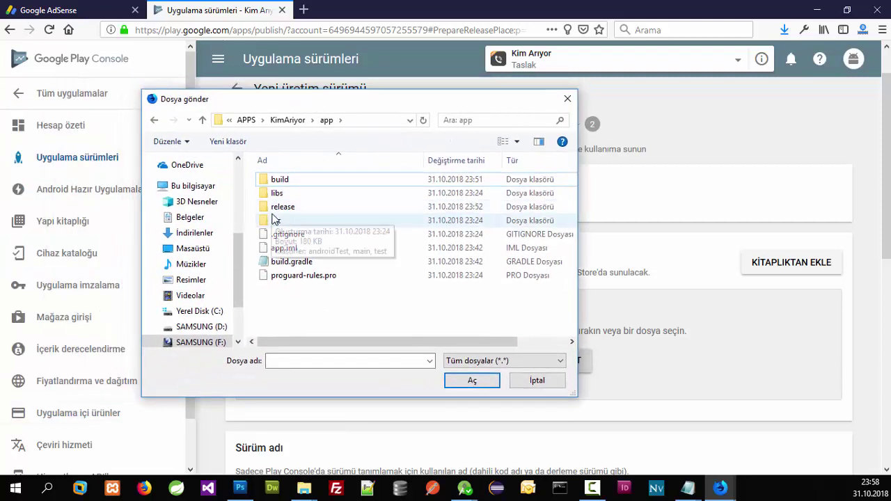
Step: Upload release/app-release.apk with release name 1.0.0.0 and notes 'İlk Sürüm'
left_click(277, 220)
double_click(281, 208)
double_click(293, 179)
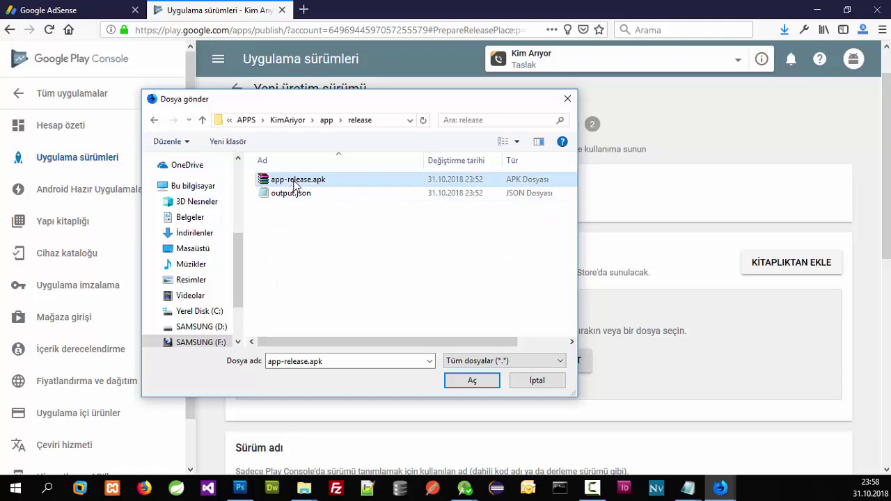
scroll(290, 253, "down", 5)
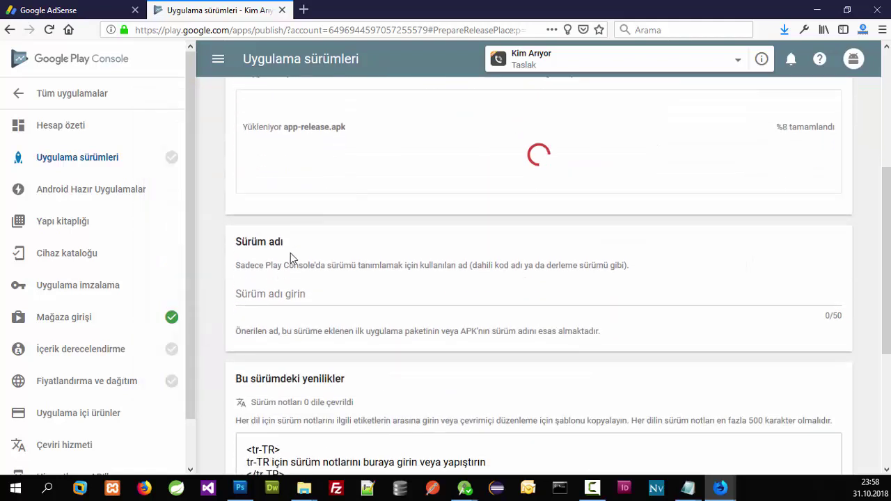
left_click(299, 294)
type("1")
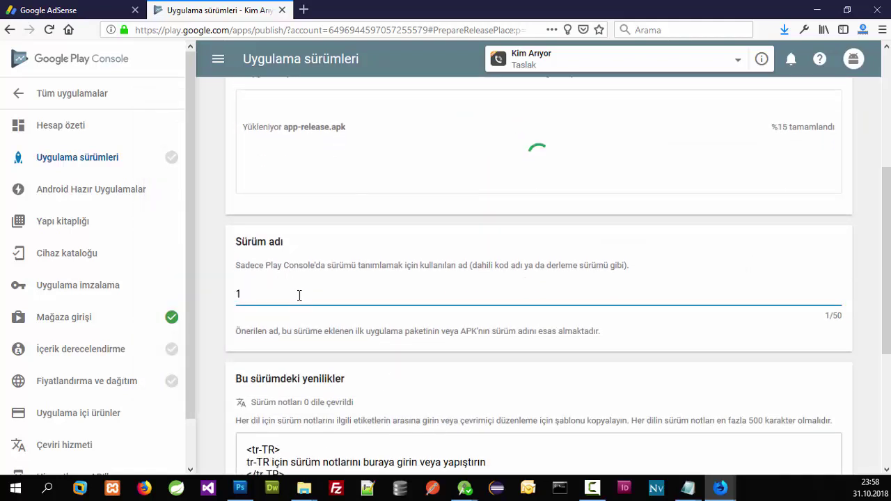
type(".0.0.0")
scroll(338, 365, "down", 2)
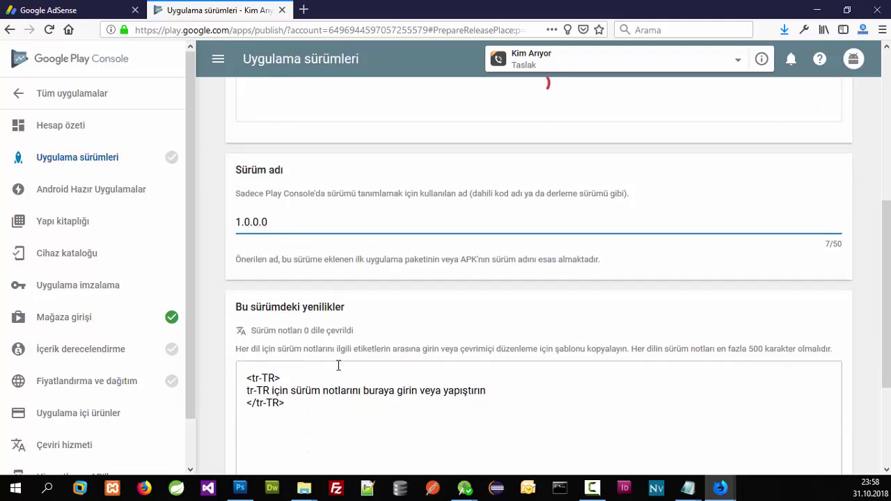
scroll(338, 365, "down", 2)
left_click_drag(517, 330, 182, 327)
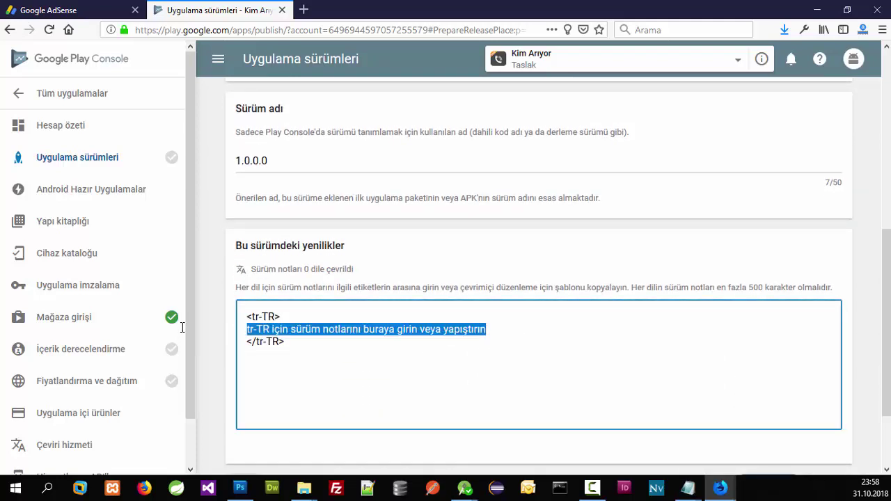
type("il")
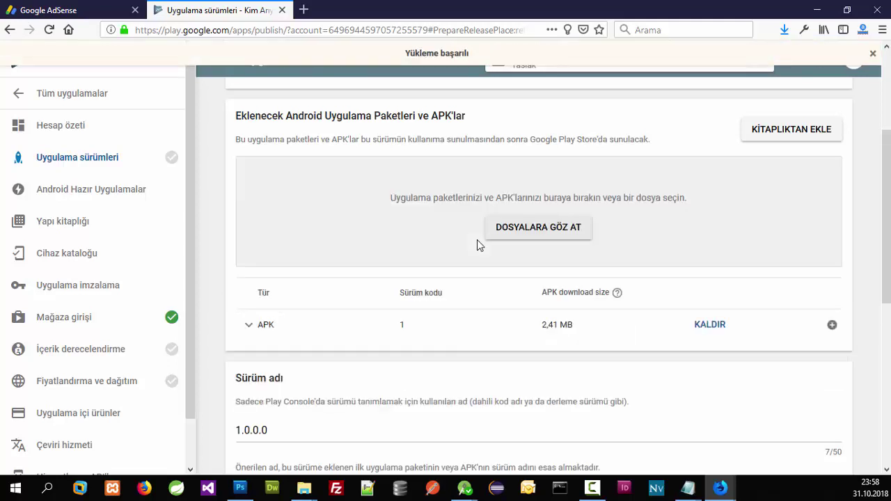
Step: Save and review the 1.0.0.0 release, then go to Fiyatlandırma ve dağıtım
scroll(449, 327, "down", 5)
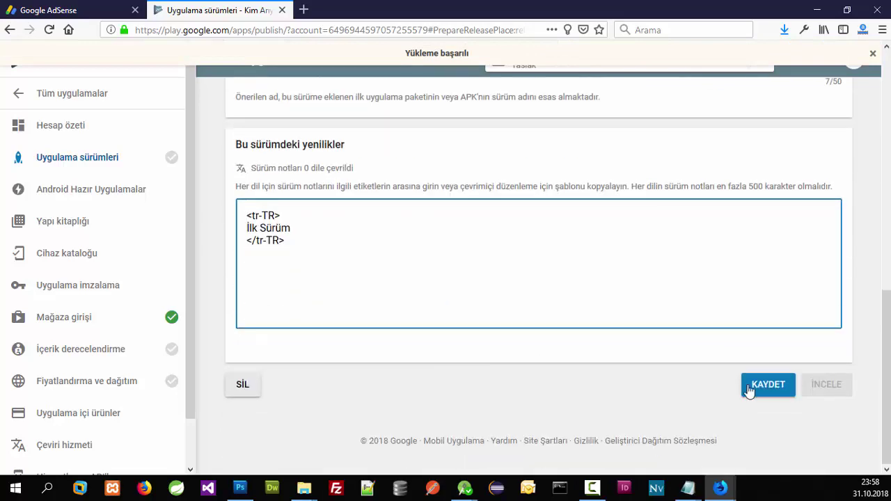
left_click(760, 390)
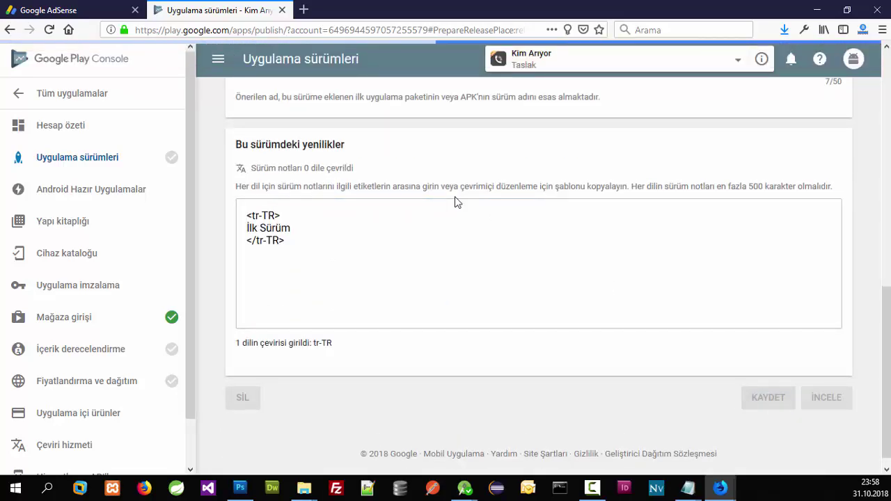
scroll(454, 196, "up", 5)
scroll(454, 196, "up", 3)
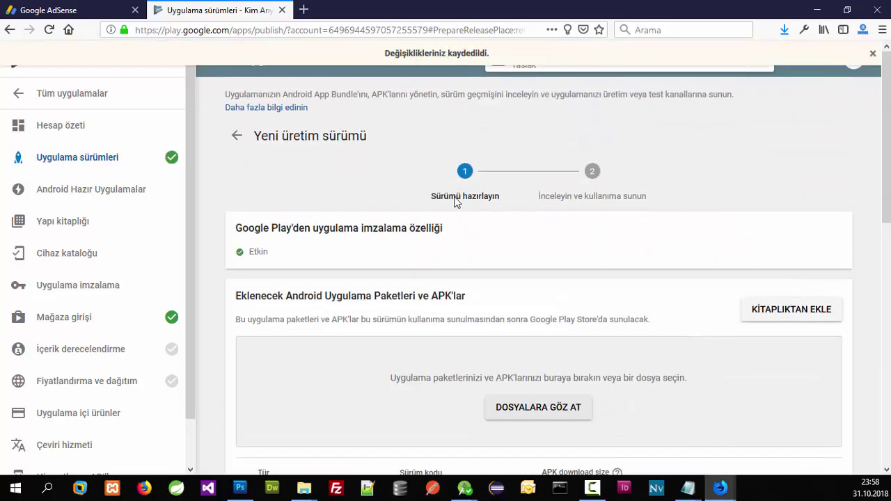
scroll(449, 208, "down", 8)
left_click(834, 394)
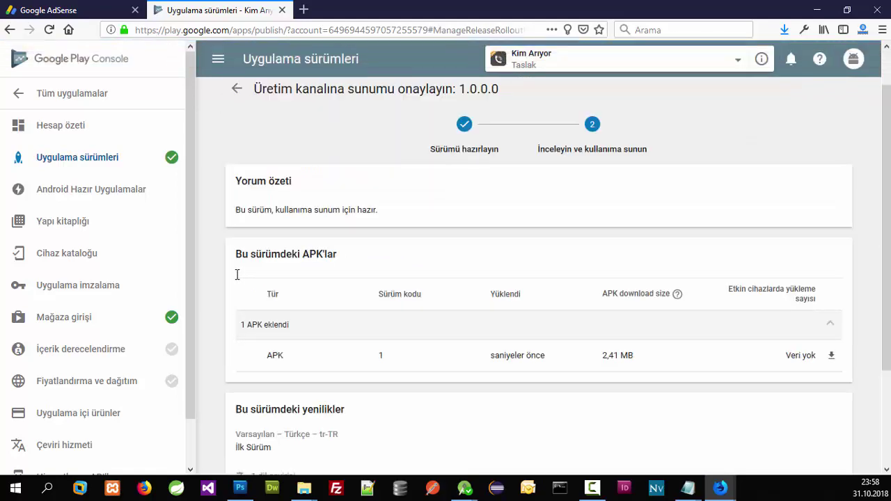
scroll(511, 306, "down", 3)
scroll(511, 312, "up", 4)
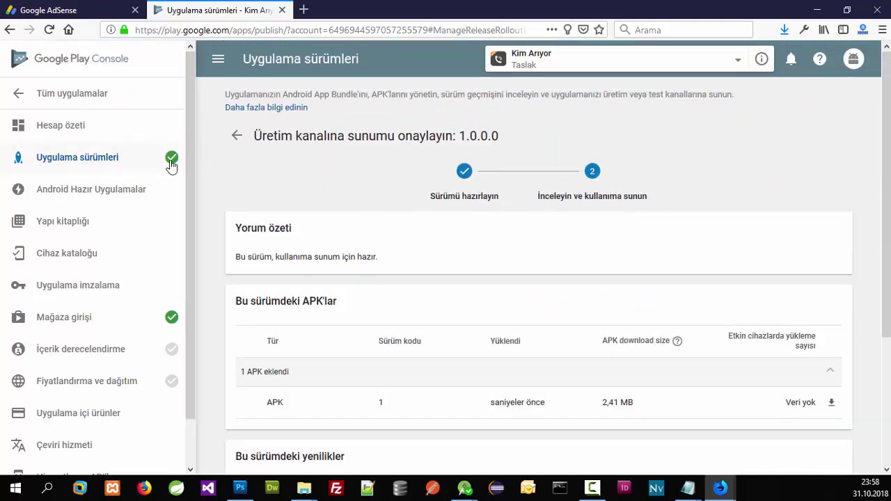
left_click(129, 382)
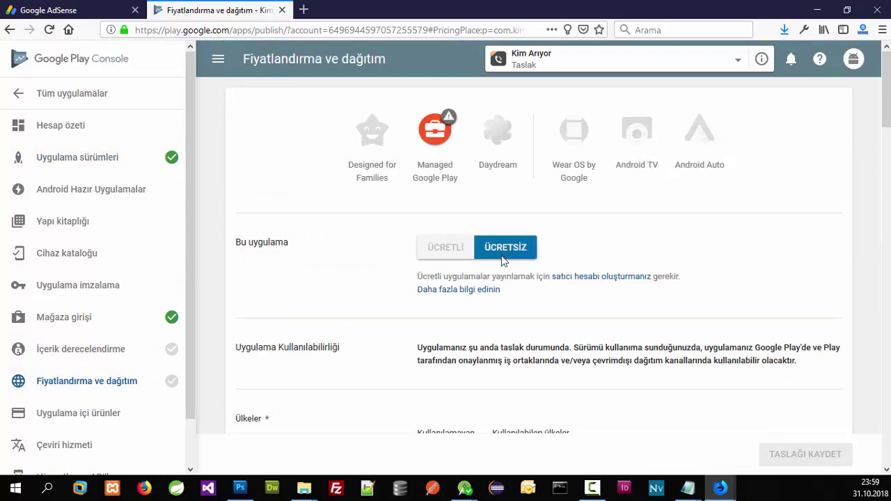
Step: Make the app available in every country and save the draft
scroll(490, 272, "down", 3)
scroll(489, 275, "down", 1)
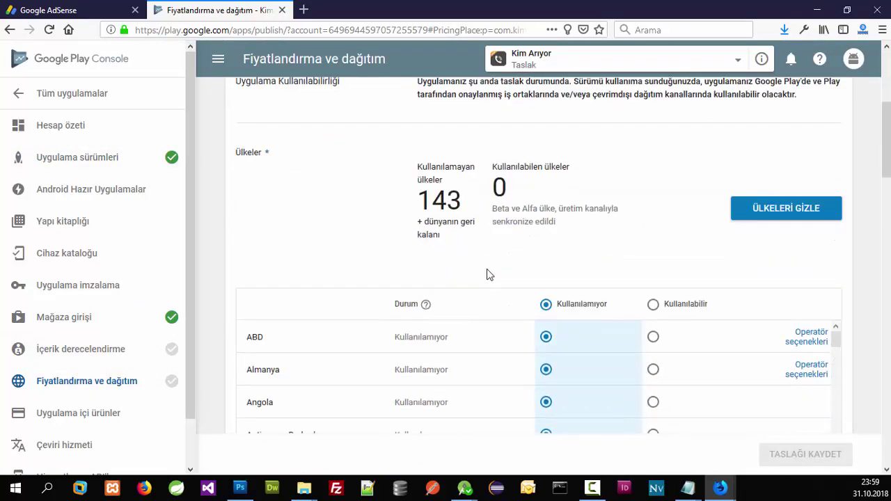
left_click(652, 307)
left_click(545, 306)
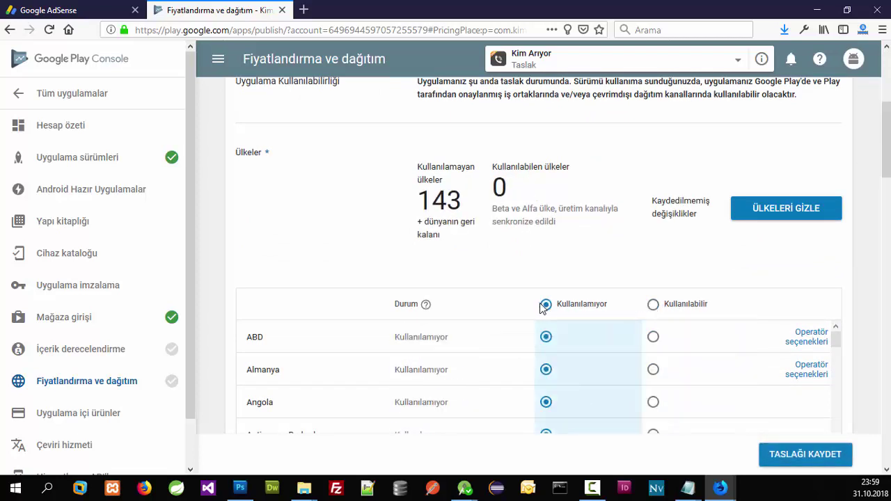
scroll(543, 307, "down", 2)
left_click(653, 171)
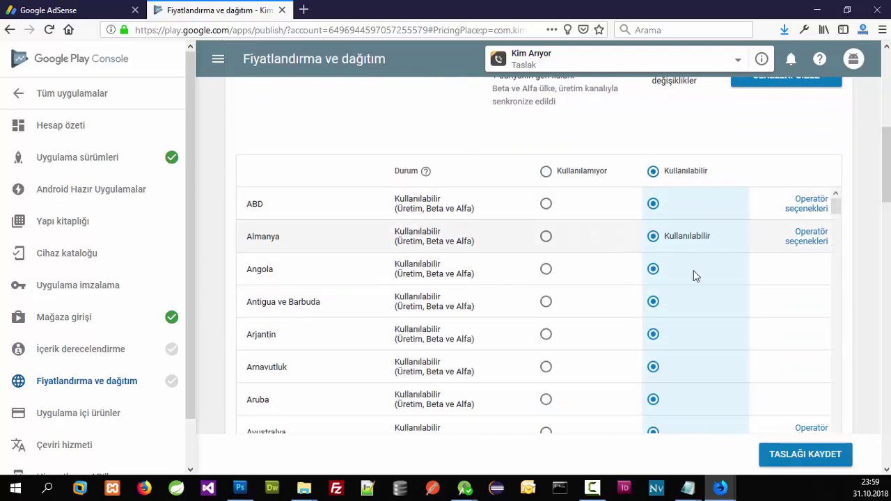
scroll(689, 282, "down", 9)
scroll(685, 304, "down", 1)
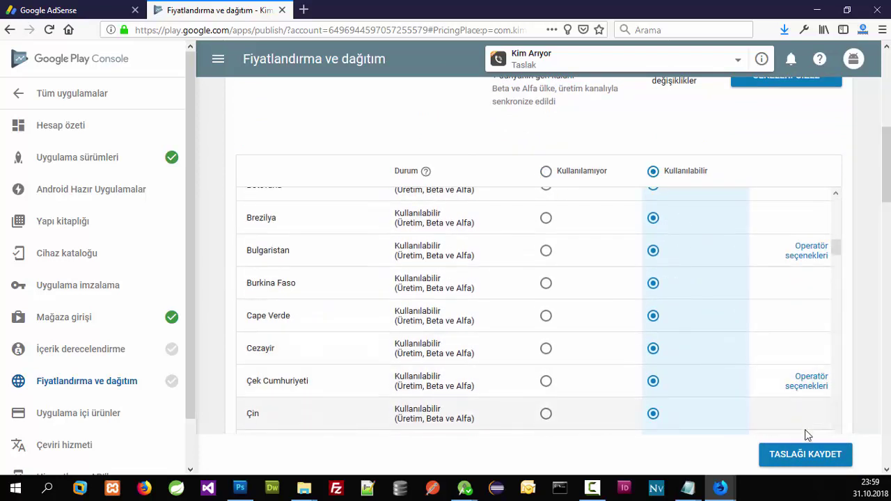
left_click(805, 459)
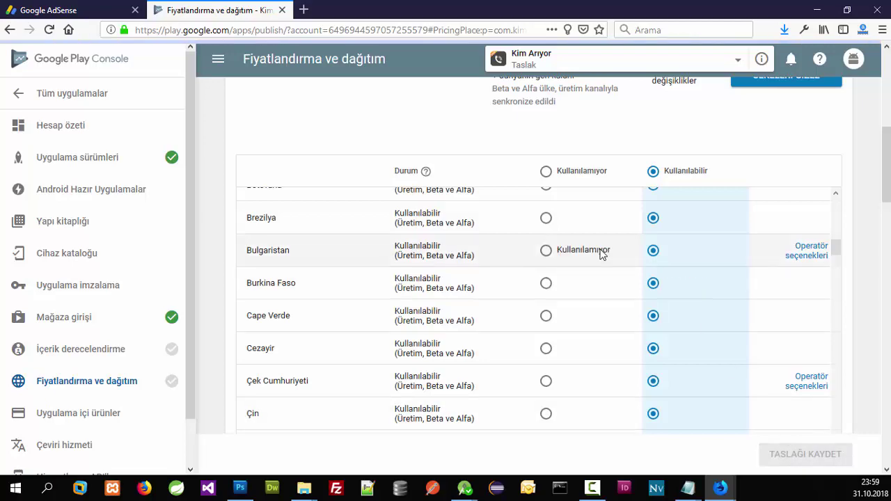
Step: Answer Hayır for children, accept content guidelines and US export laws, and save
scroll(599, 255, "down", 5)
scroll(839, 258, "down", 10)
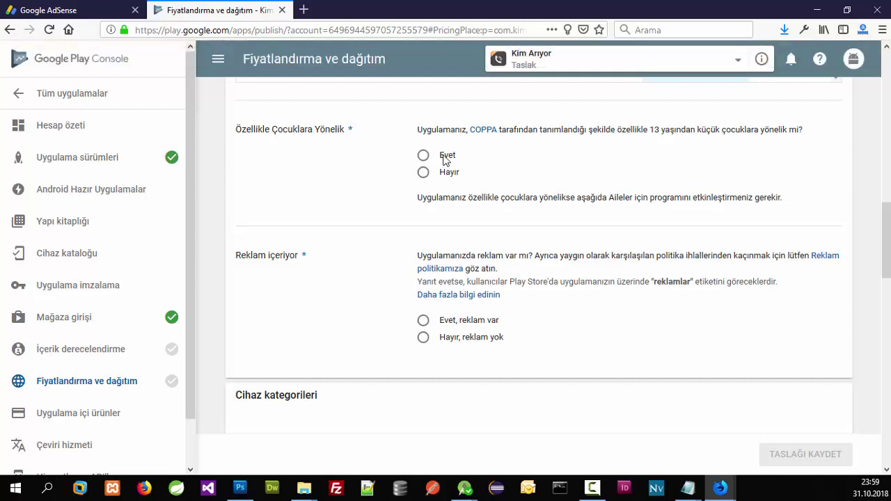
left_click(456, 178)
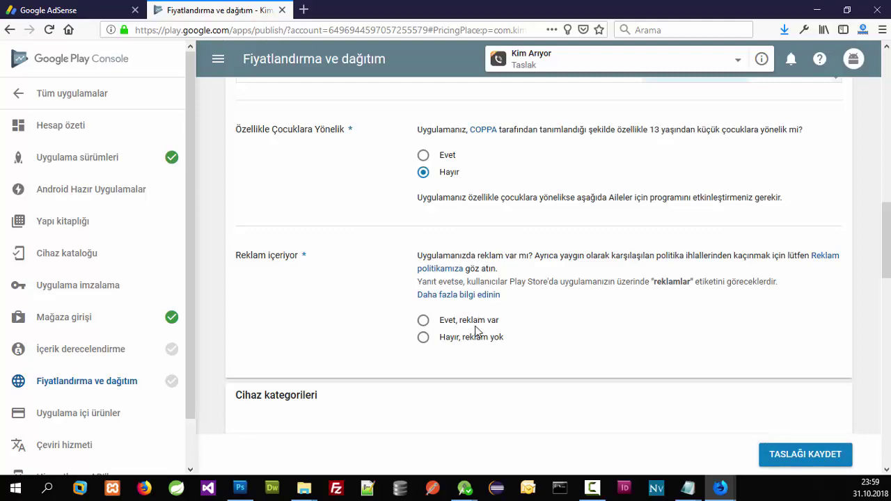
scroll(501, 328, "down", 8)
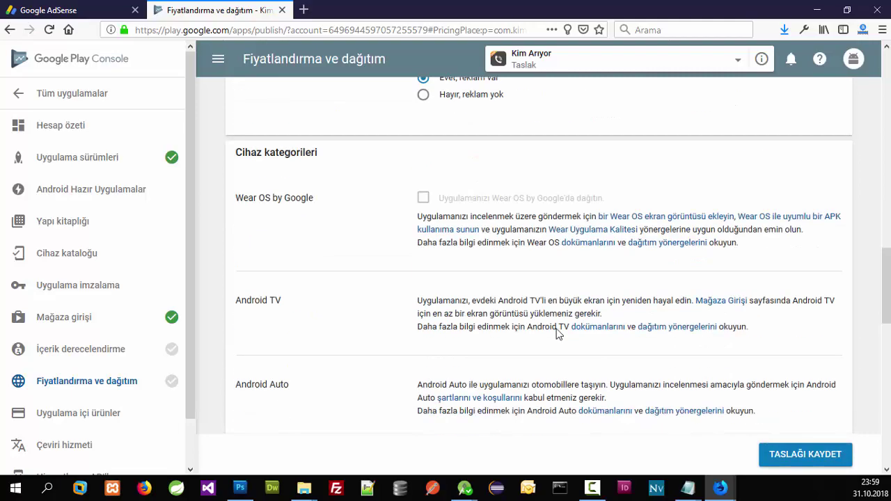
scroll(445, 226, "down", 5)
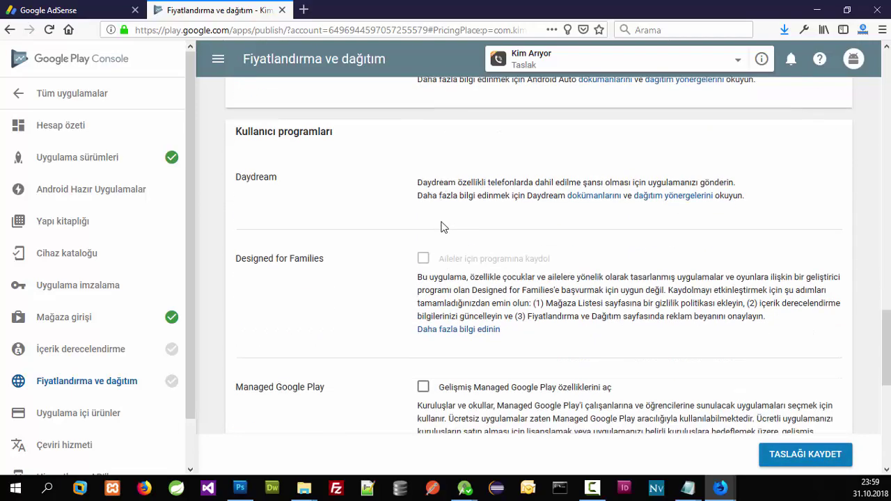
scroll(440, 227, "down", 1)
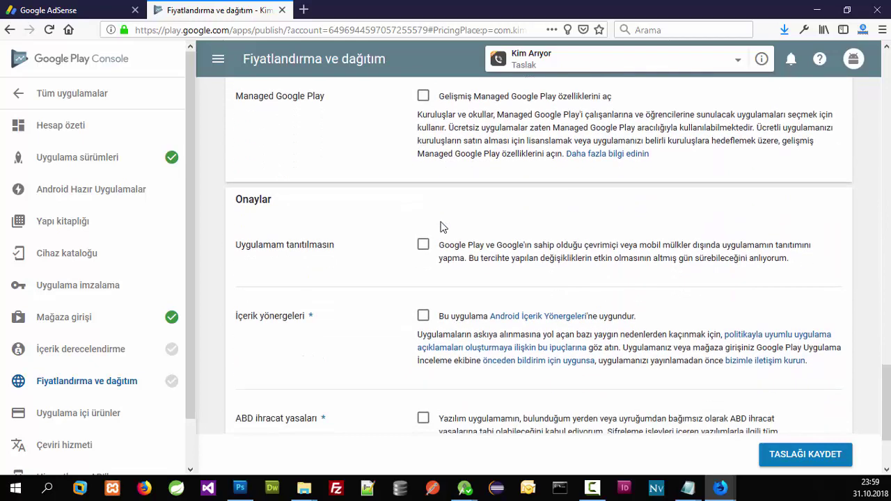
scroll(439, 227, "down", 4)
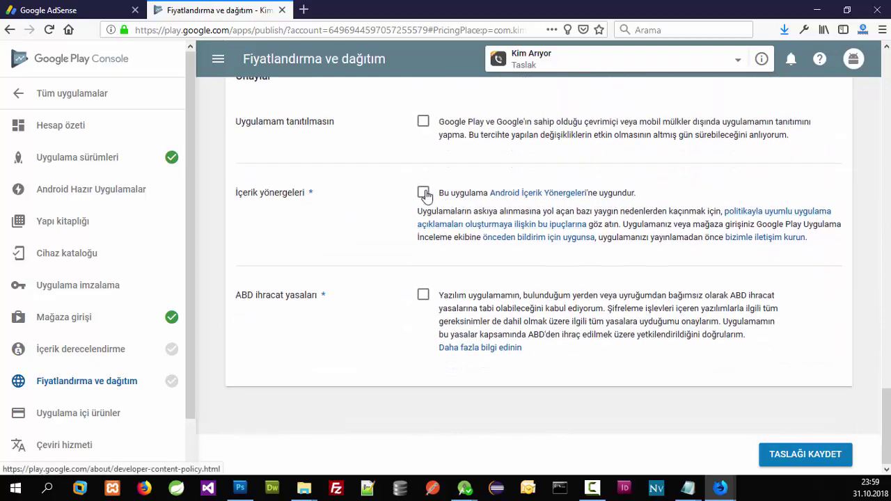
left_click(423, 193)
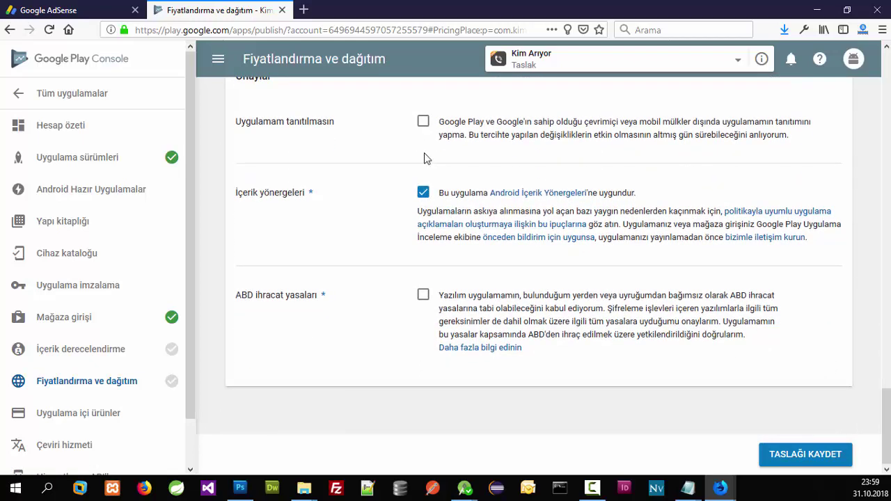
left_click(423, 295)
left_click(819, 454)
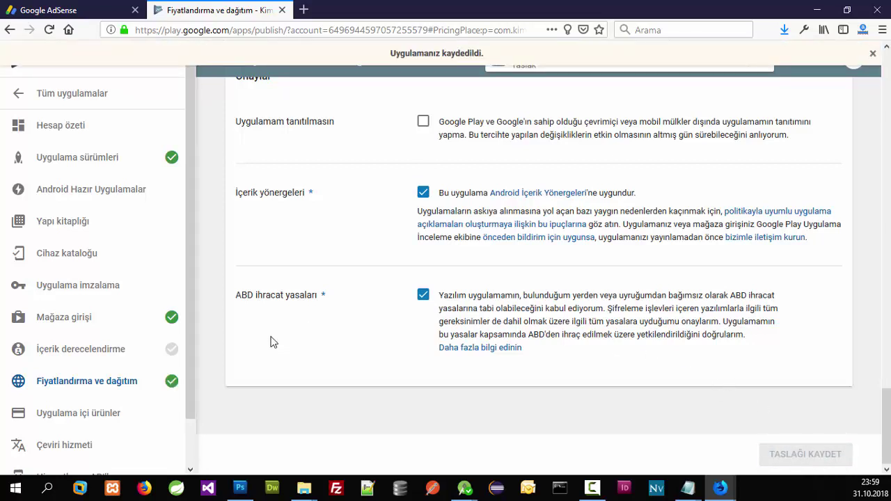
left_click(149, 356)
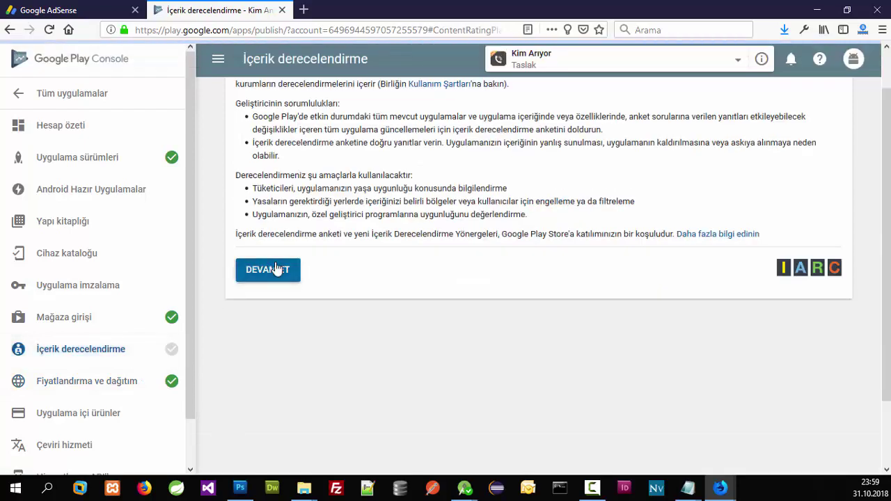
Step: Start the rating questionnaire and enter the contact e-mail in both address and confirmation fields
left_click(277, 269)
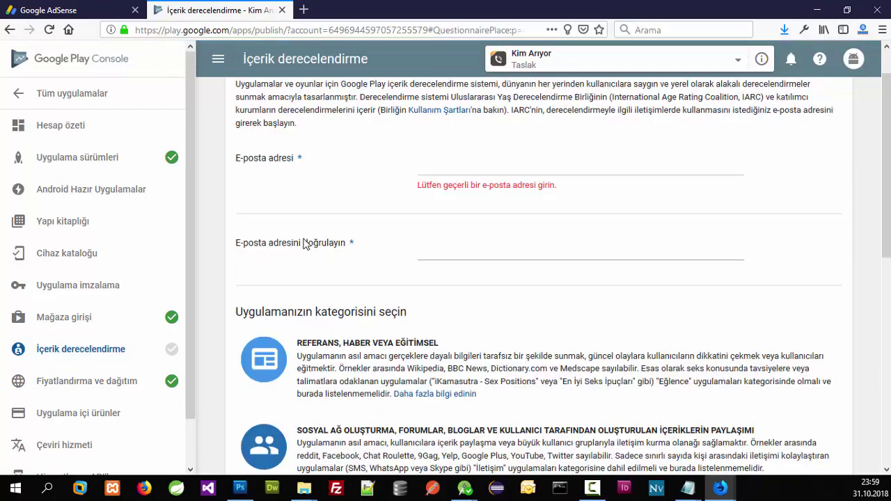
left_click(482, 164)
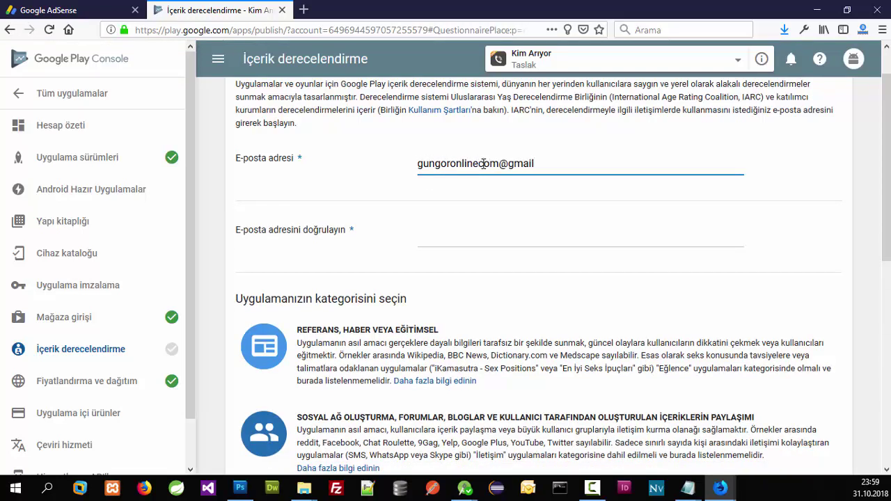
key("ctrl+a")
key("ctrl+c")
key("Tab")
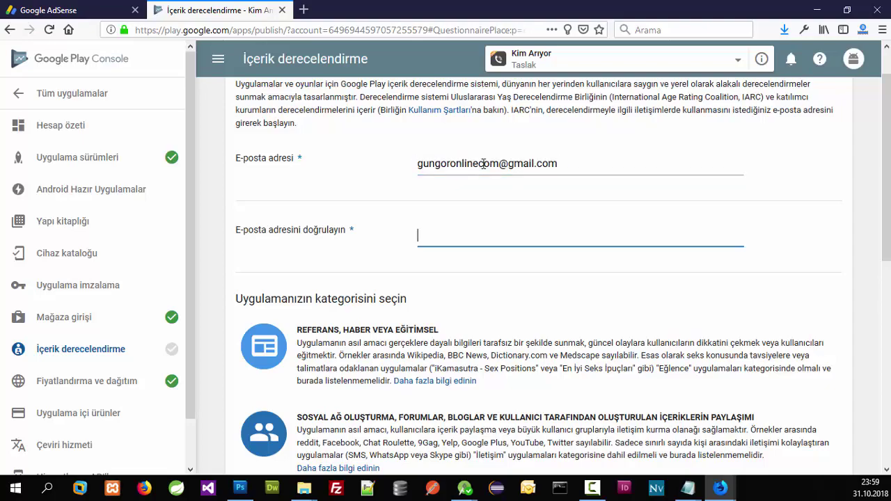
key("ctrl+v")
scroll(392, 194, "down", 10)
scroll(365, 157, "up", 4)
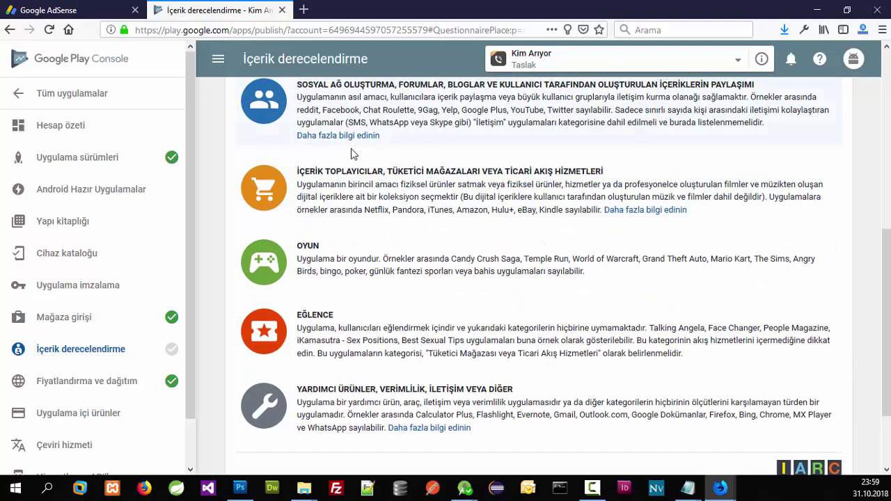
scroll(394, 279, "up", 3)
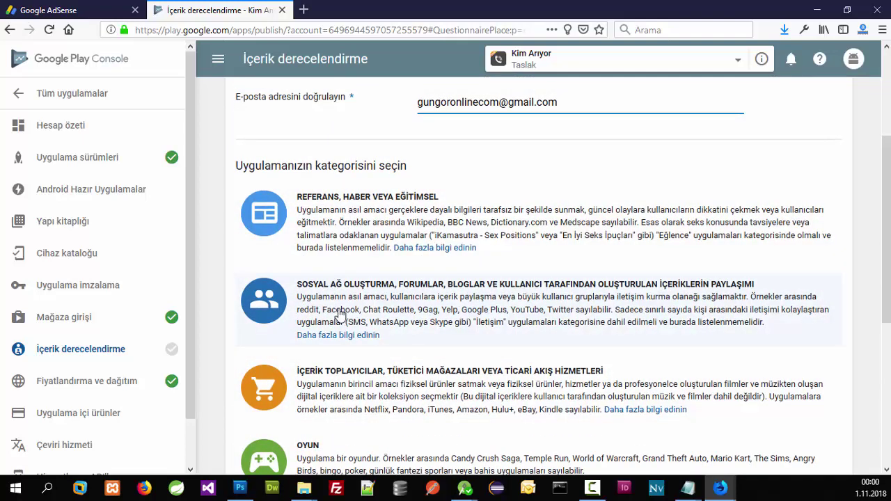
scroll(543, 325, "down", 3)
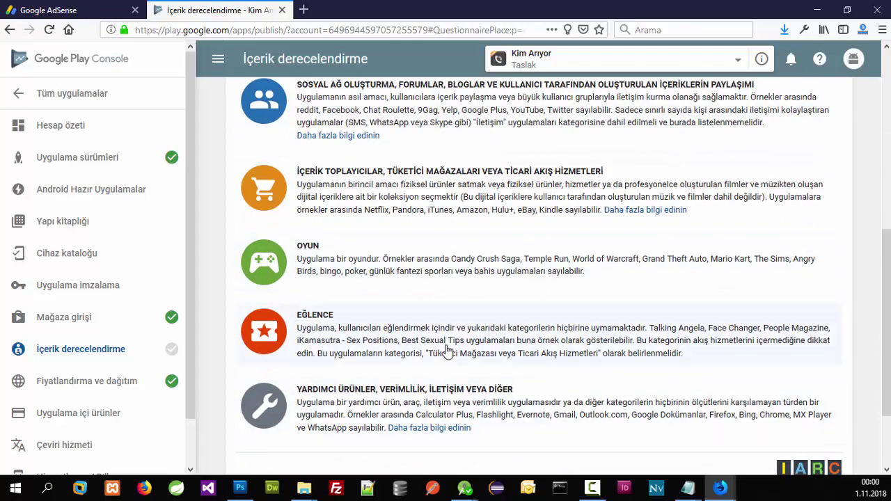
scroll(432, 348, "down", 1)
scroll(390, 345, "up", 6)
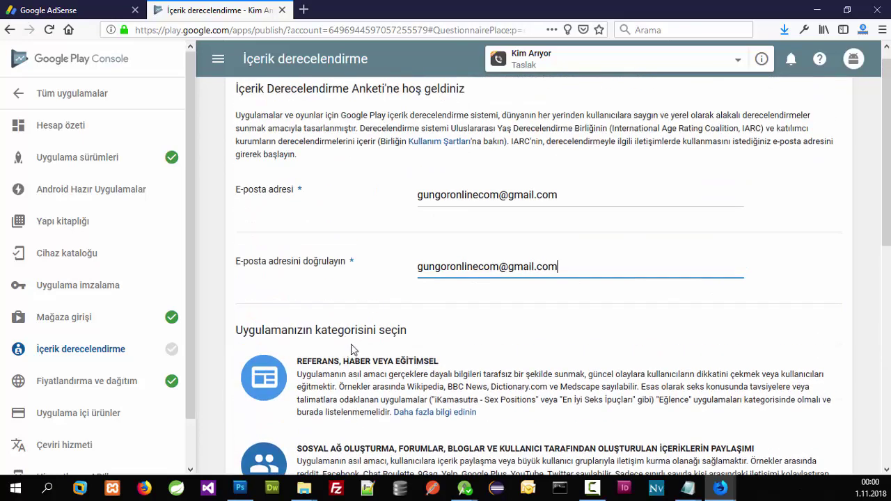
scroll(354, 357, "down", 3)
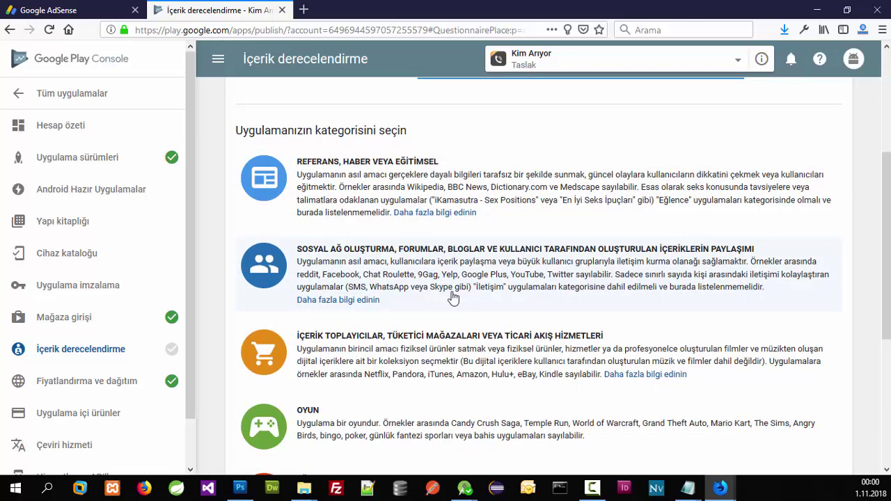
scroll(379, 342, "down", 1)
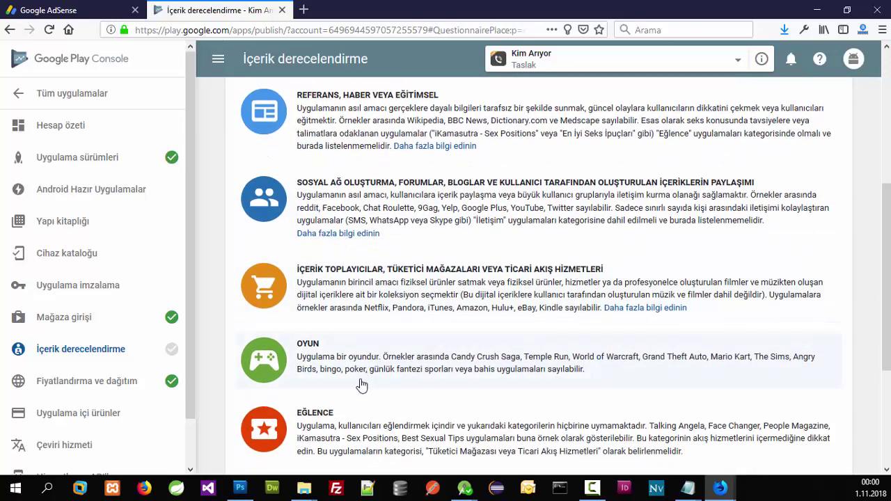
scroll(361, 385, "down", 3)
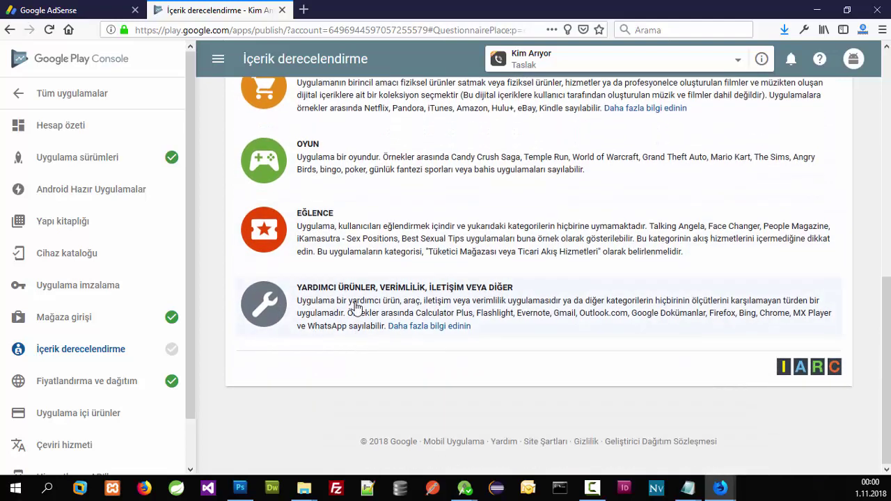
Step: Pick the utility/productivity category; answer Hayır to violence, sexual content, language, substance and age-restricted questions
left_click(355, 306)
scroll(348, 305, "up", 2)
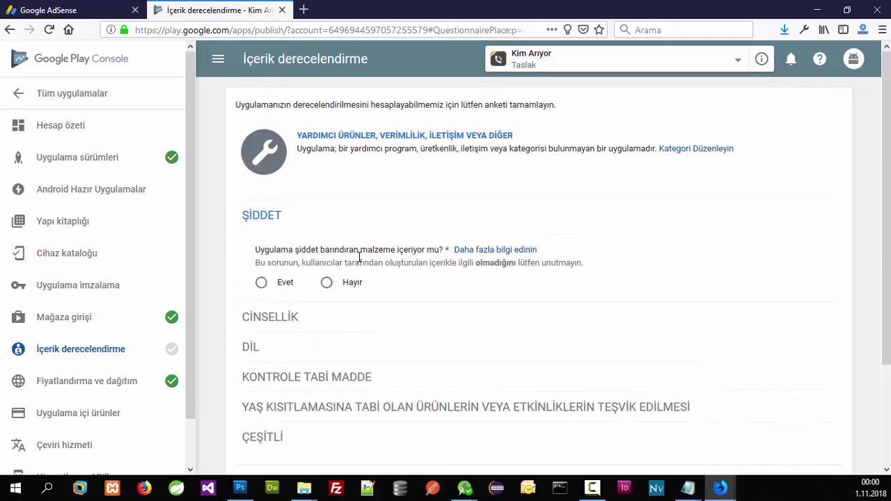
left_click(354, 283)
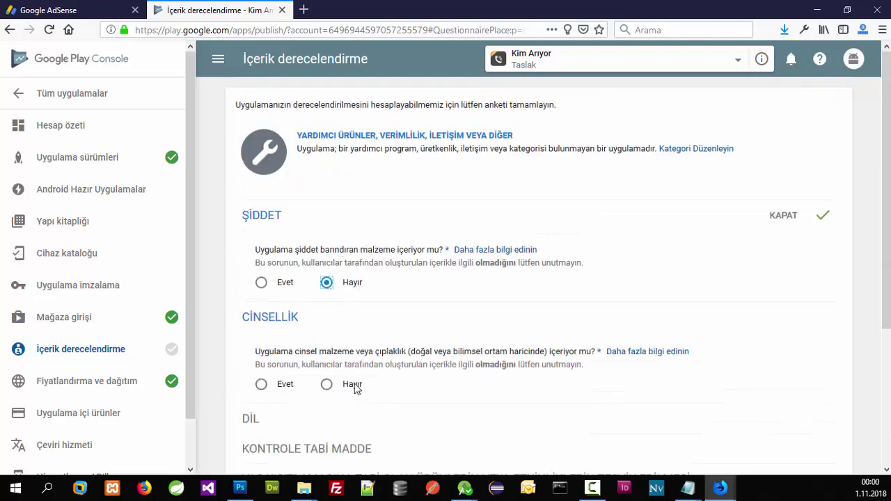
left_click(353, 387)
scroll(336, 308, "down", 2)
left_click(358, 359)
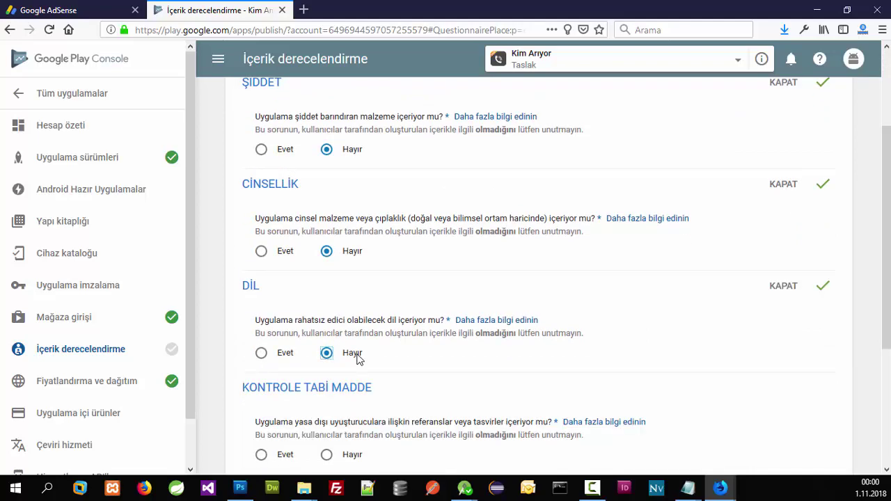
scroll(356, 352, "down", 2)
left_click(351, 323)
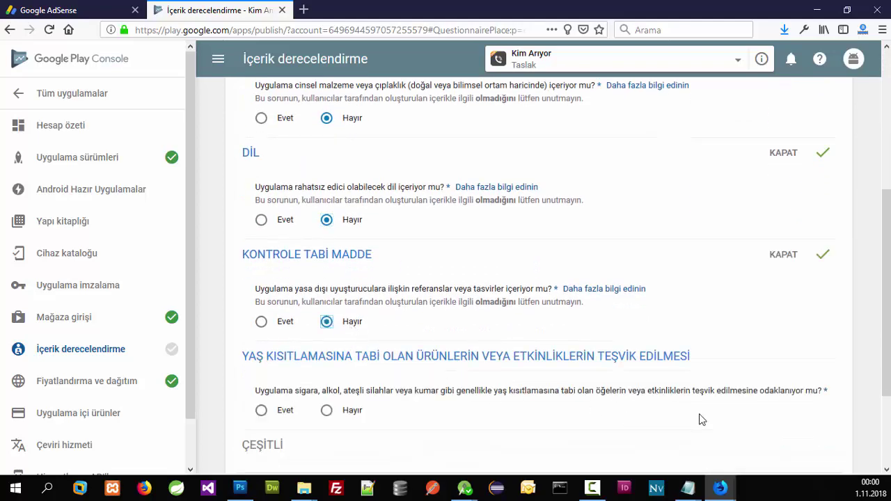
left_click(344, 412)
Step: Answer Hayır to the user interaction/sharing question and save with ANKETİ KAYDET
scroll(343, 404, "down", 2)
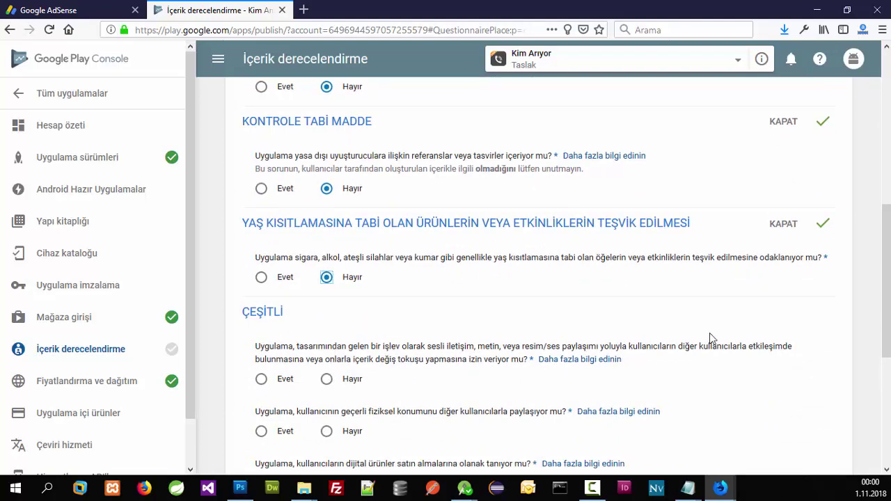
scroll(456, 365, "down", 2)
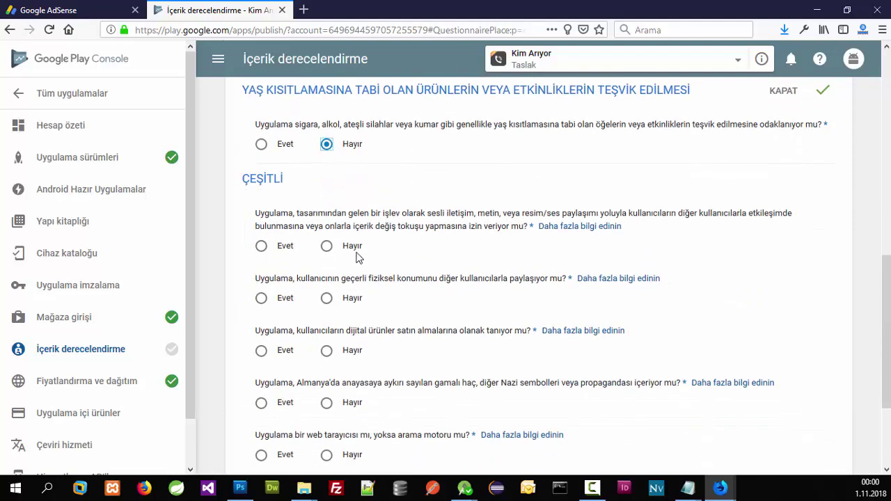
left_click(353, 249)
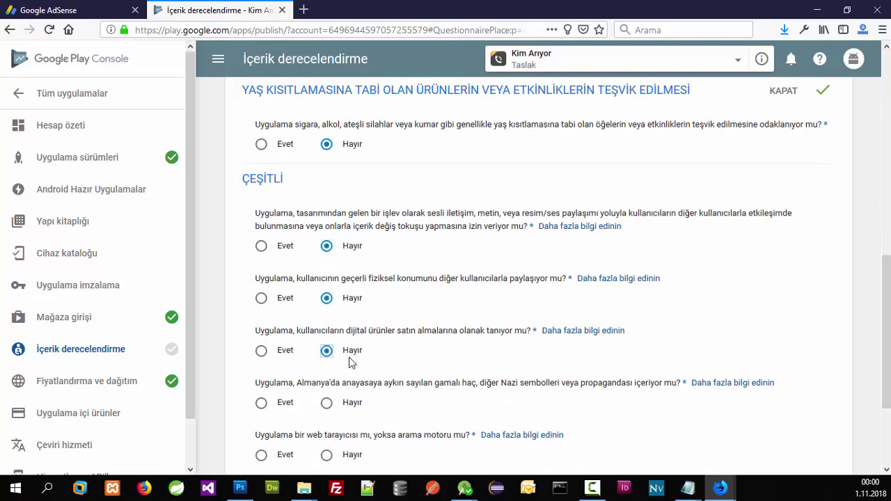
scroll(352, 409, "down", 3)
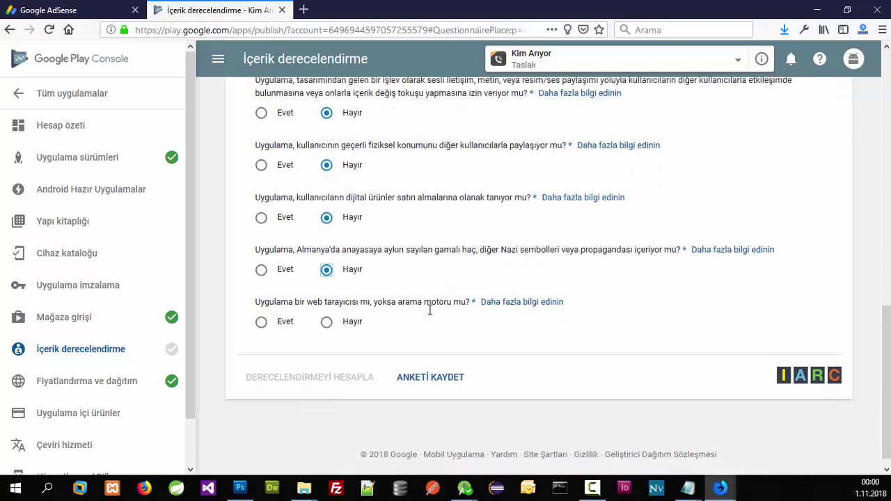
left_click(443, 385)
scroll(421, 359, "up", 5)
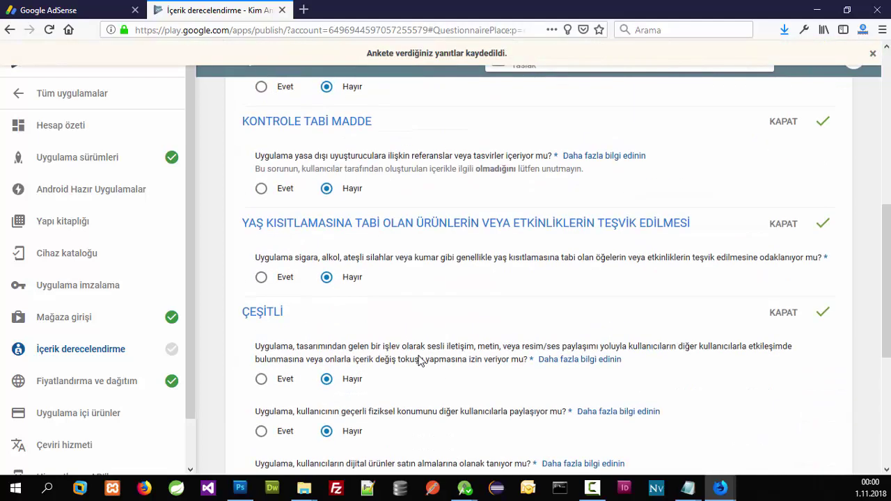
scroll(404, 346, "down", 5)
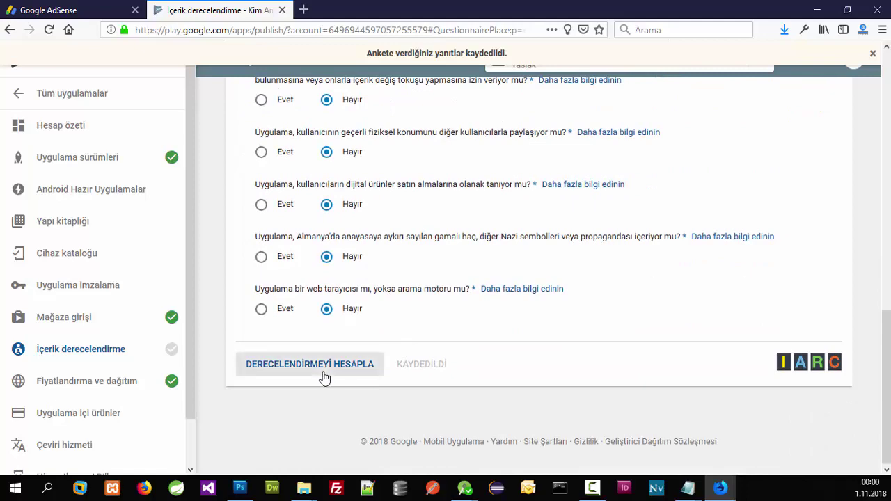
Step: Calculate and apply Kim Arıyor's content rating, then go back to Tüm uygulamalar
left_click(322, 370)
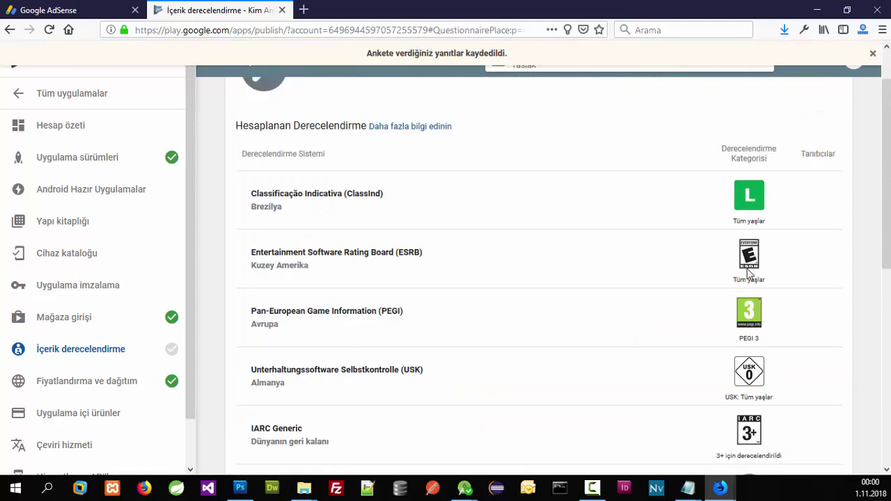
scroll(749, 273, "down", 5)
scroll(522, 346, "down", 1)
left_click(310, 364)
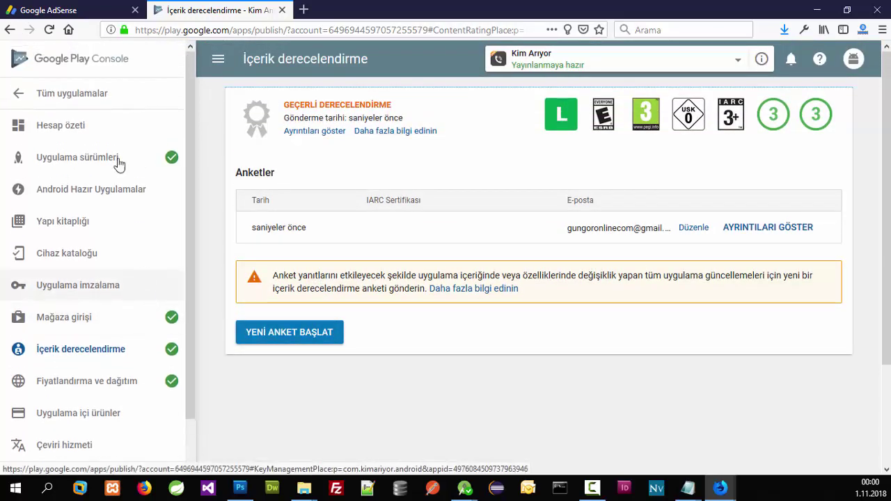
left_click(79, 100)
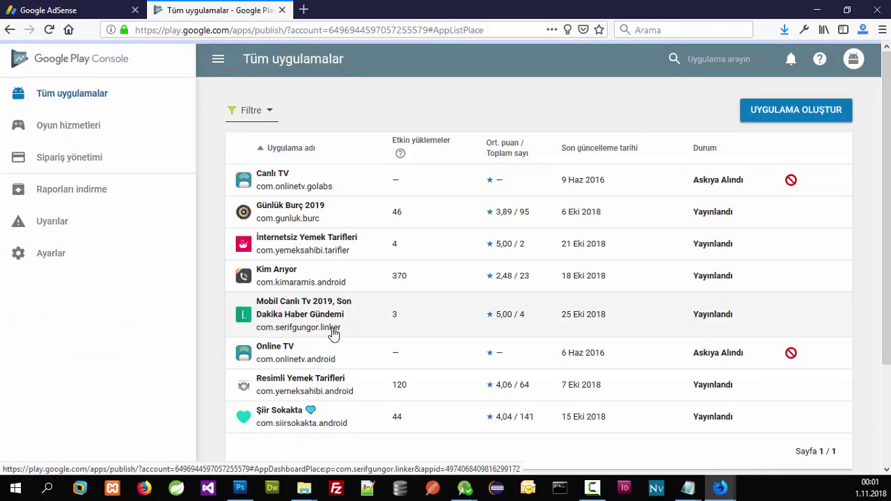
Step: Uncheck Taslak uygulamalar in the filter, open draft Kim Arıyor, and show its Mağaza girişi page
left_click(245, 110)
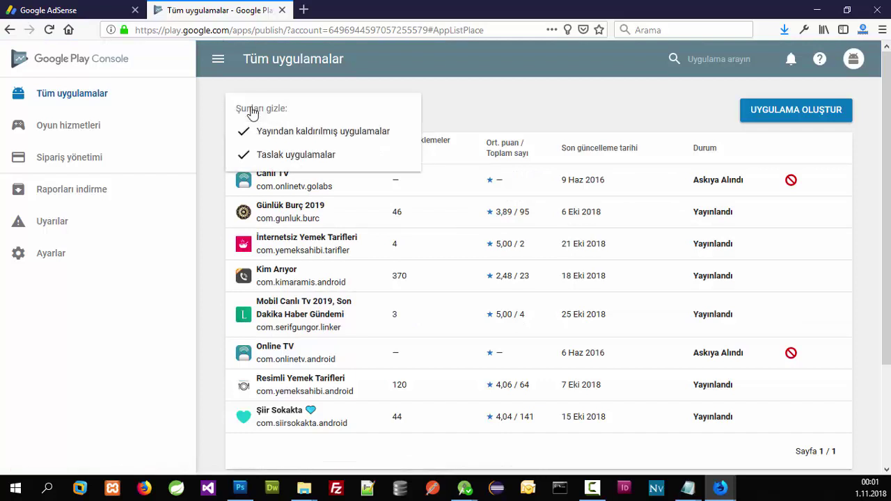
left_click(292, 156)
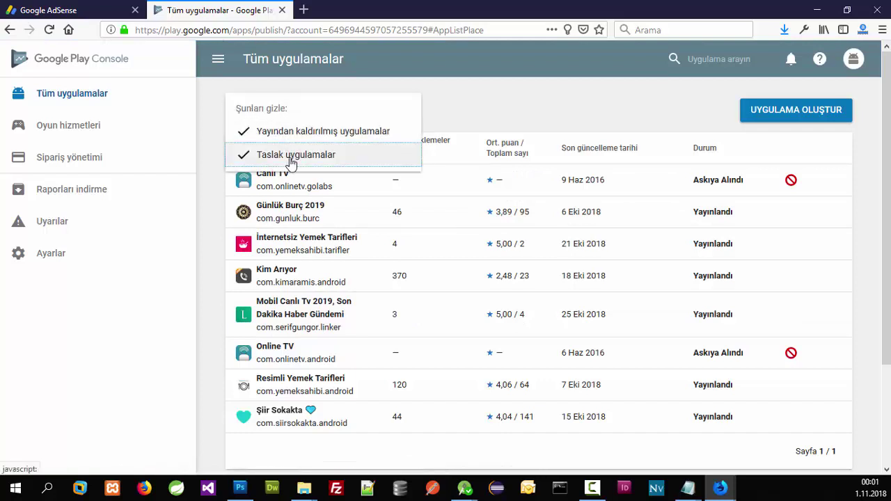
left_click(296, 305)
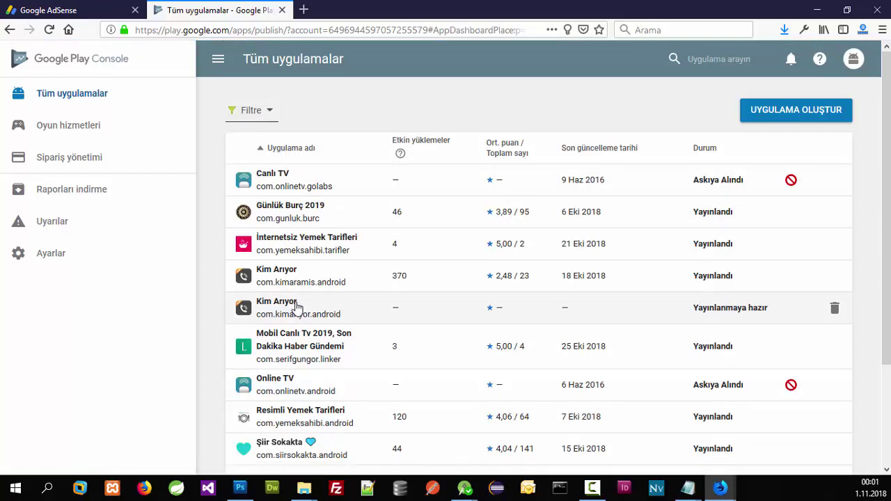
scroll(300, 289, "down", 3)
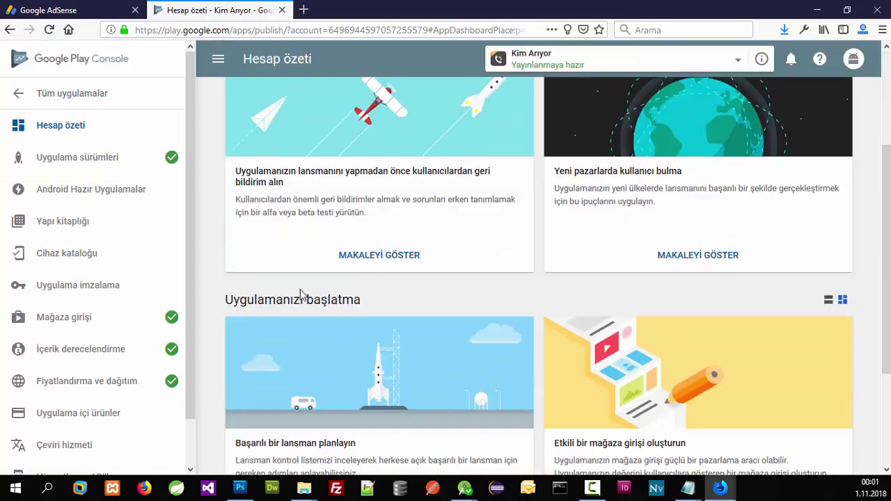
scroll(300, 289, "up", 3)
scroll(300, 285, "down", 3)
scroll(300, 286, "down", 3)
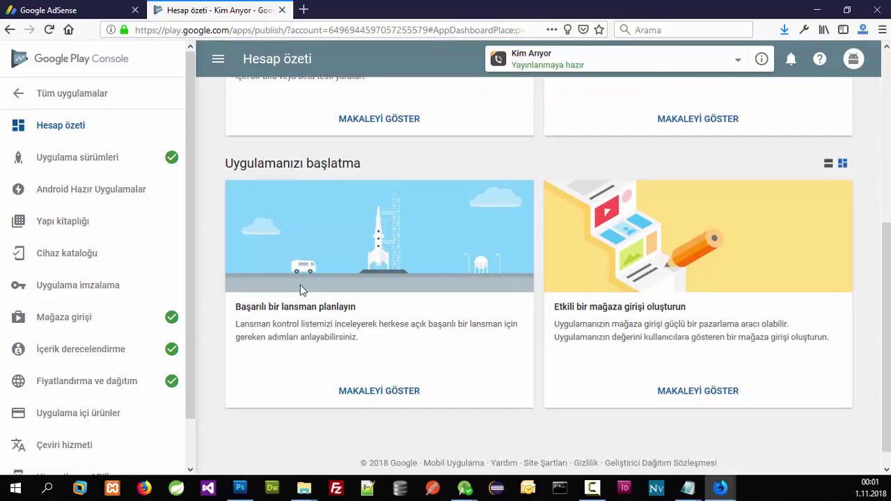
left_click(120, 321)
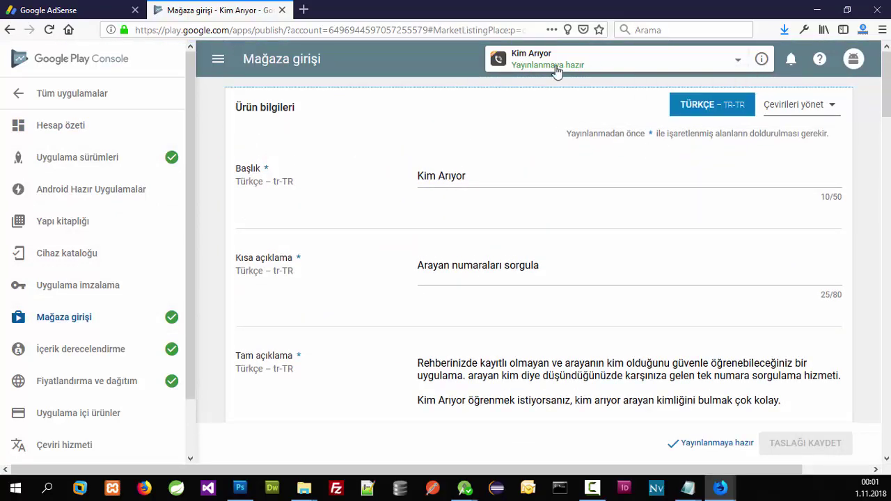
Step: Check Kim Arıyor's Yayınlanmaya hazır status message
left_click(556, 70)
left_click(831, 112)
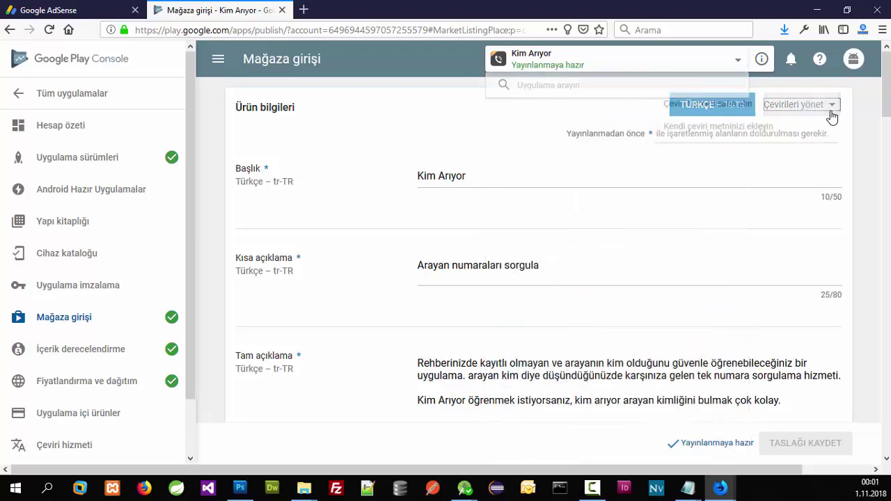
left_click(865, 128)
scroll(801, 258, "down", 10)
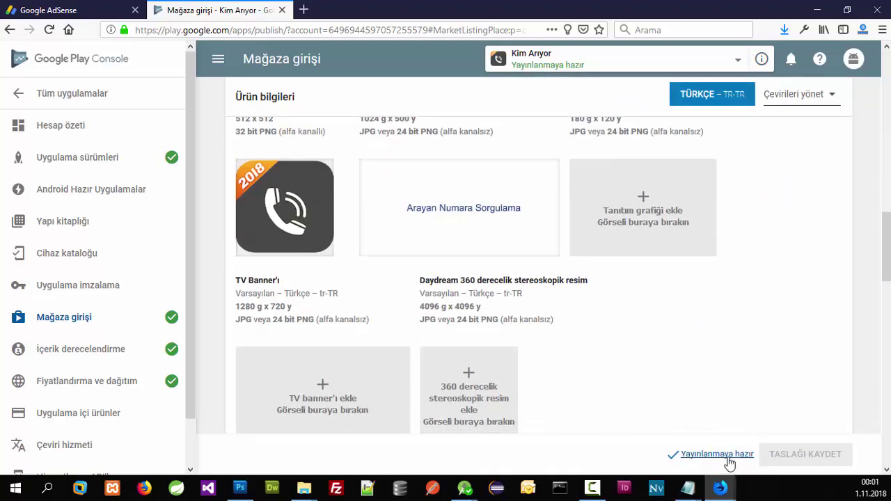
left_click(714, 454)
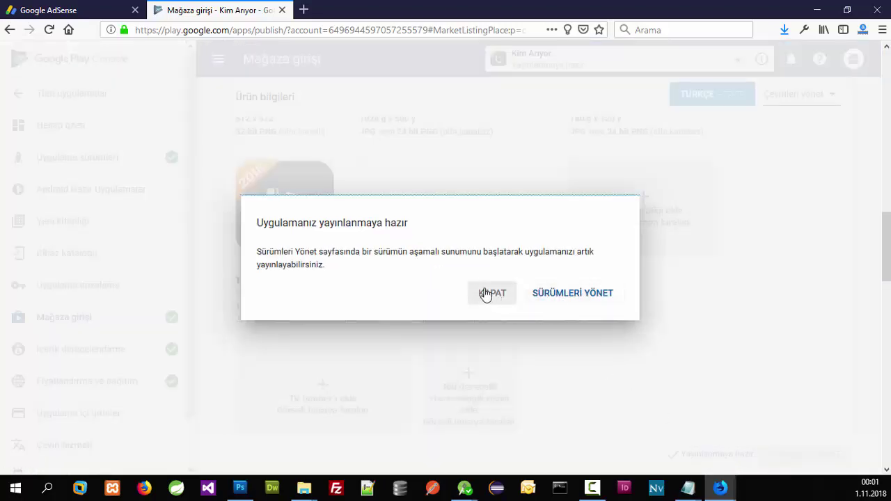
left_click_drag(476, 249, 595, 252)
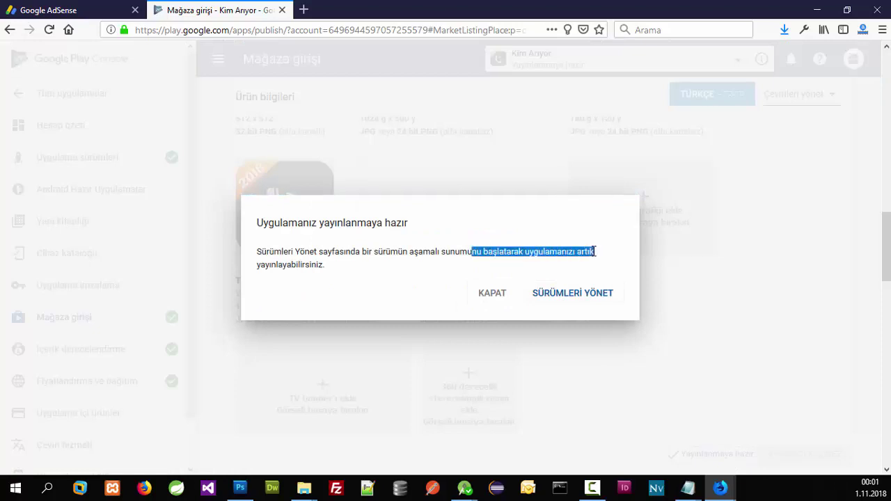
left_click(522, 271)
Step: Edit the pending Üretim release 1.0.0.0 and continue to İNCELE
left_click(572, 294)
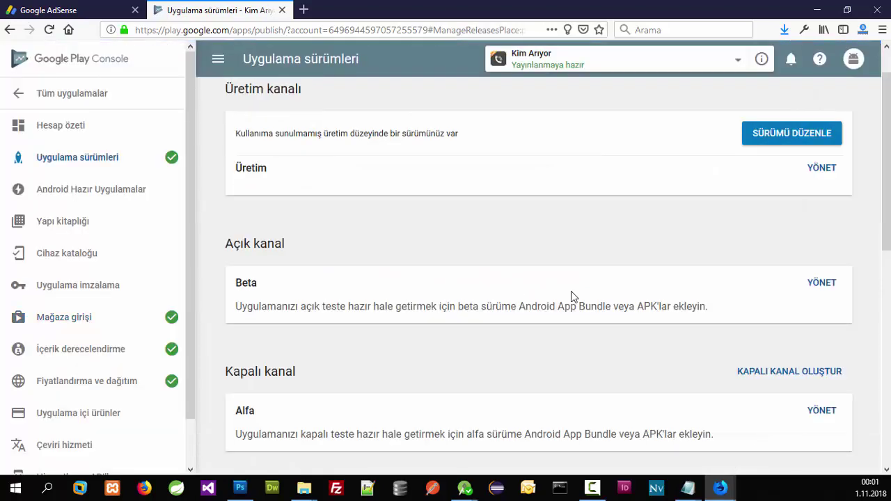
scroll(571, 296, "down", 5)
scroll(571, 296, "up", 2)
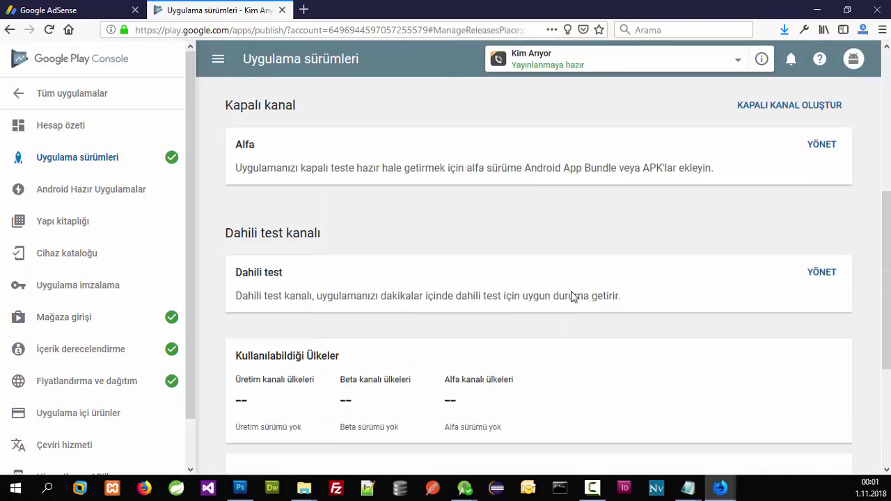
scroll(570, 296, "up", 4)
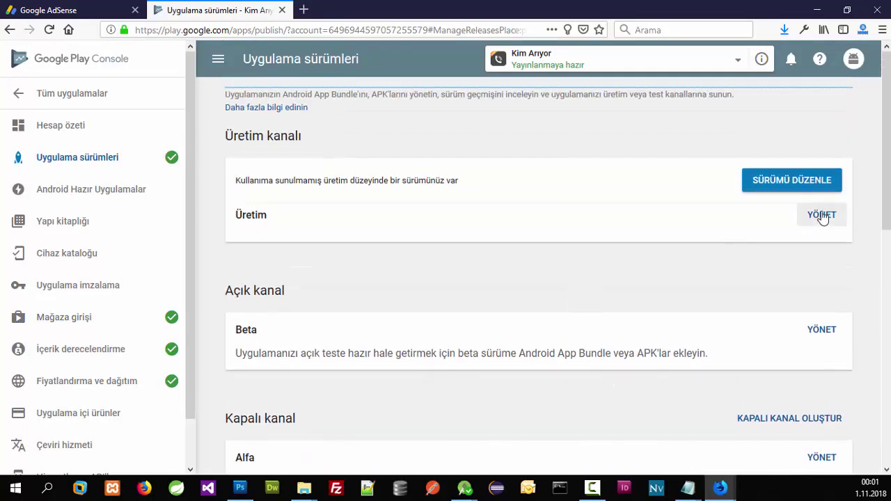
left_click(822, 215)
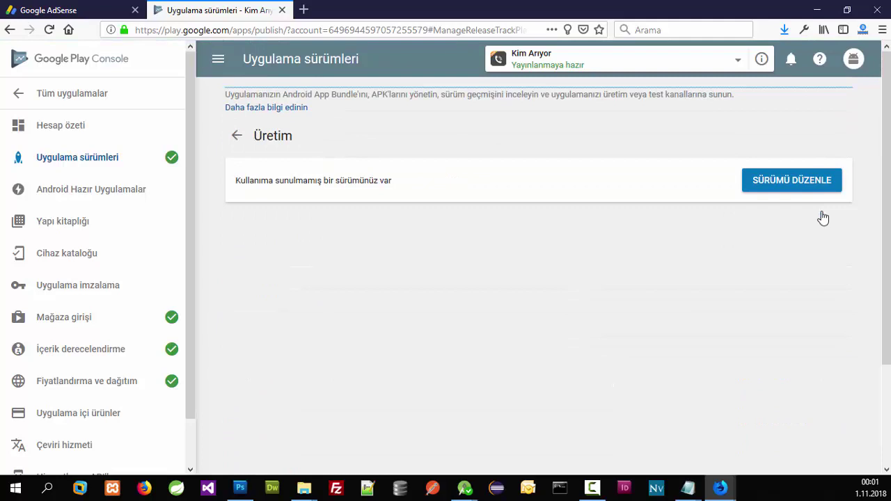
left_click(786, 188)
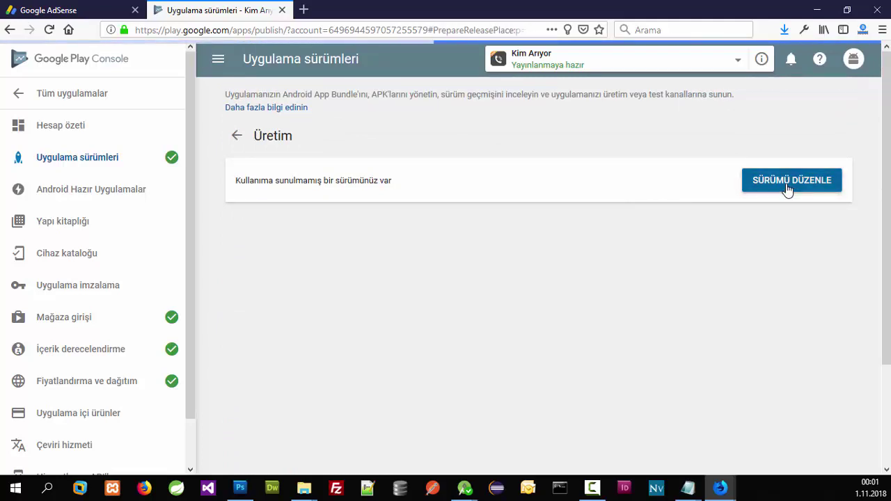
scroll(571, 243, "down", 5)
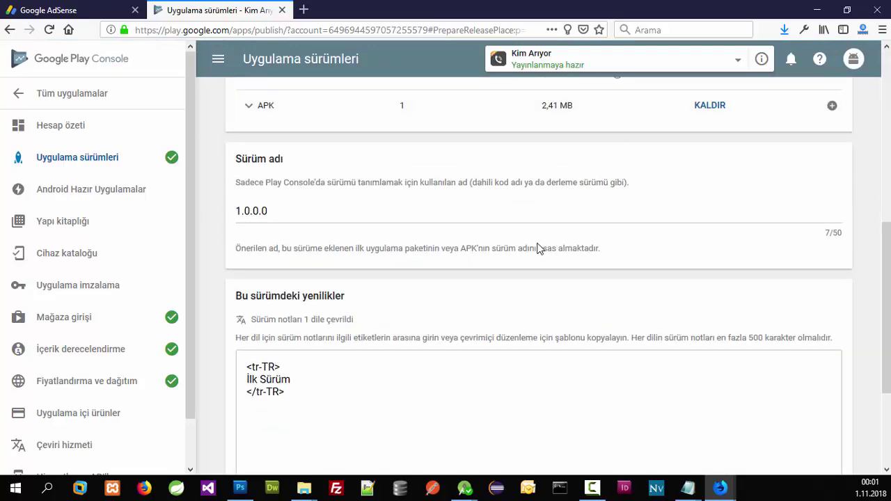
scroll(598, 272, "up", 3)
scroll(290, 301, "down", 5)
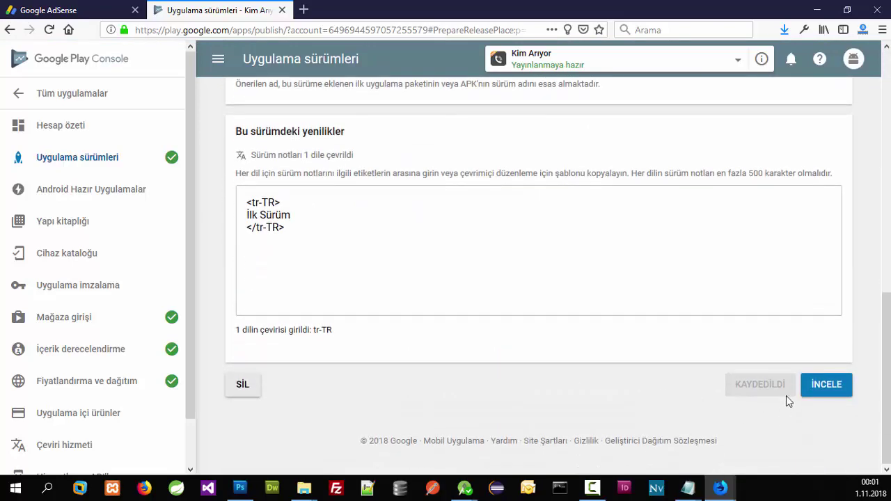
left_click(831, 388)
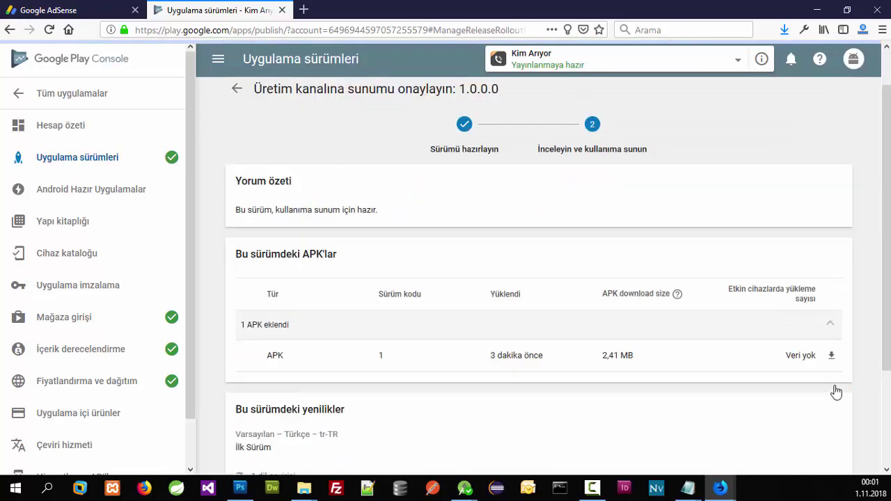
Step: Start the production rollout of release 1.0.0.0 and confirm with ONAYLA
scroll(824, 379, "down", 3)
left_click(779, 394)
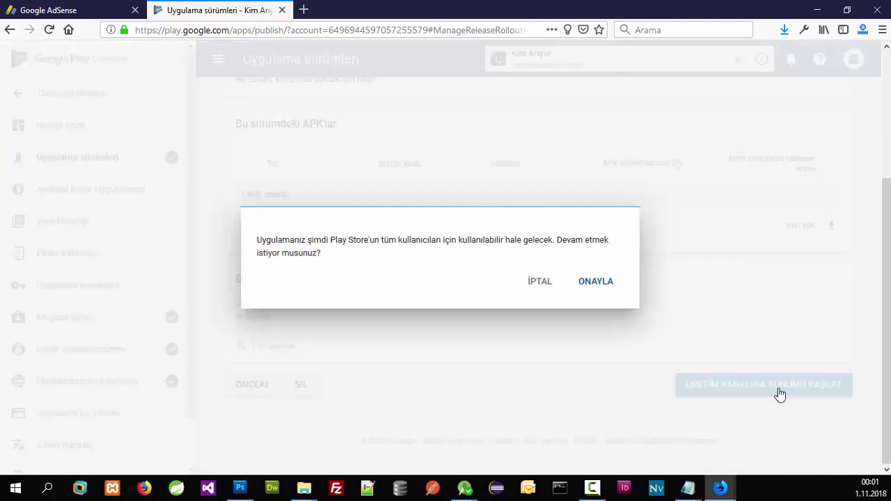
left_click(597, 283)
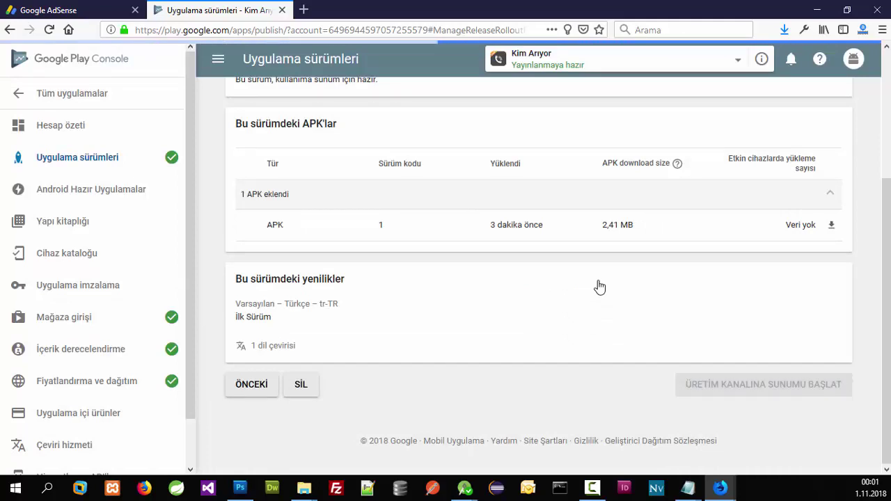
Step: Check the pending-publication status and return to the all-apps list
scroll(598, 285, "down", 2)
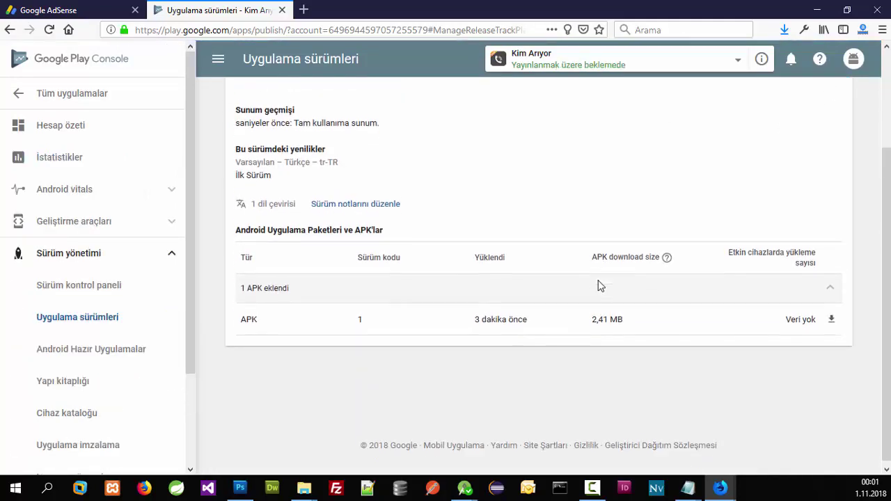
scroll(598, 286, "up", 2)
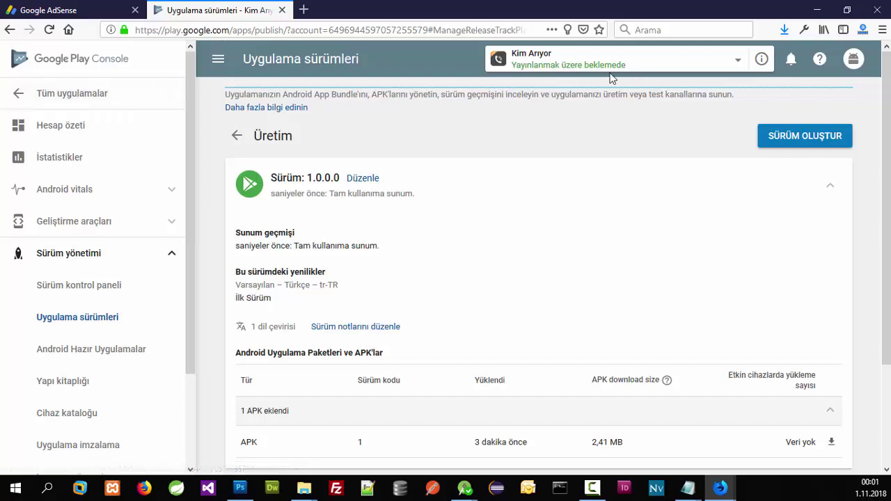
left_click_drag(625, 67, 517, 67)
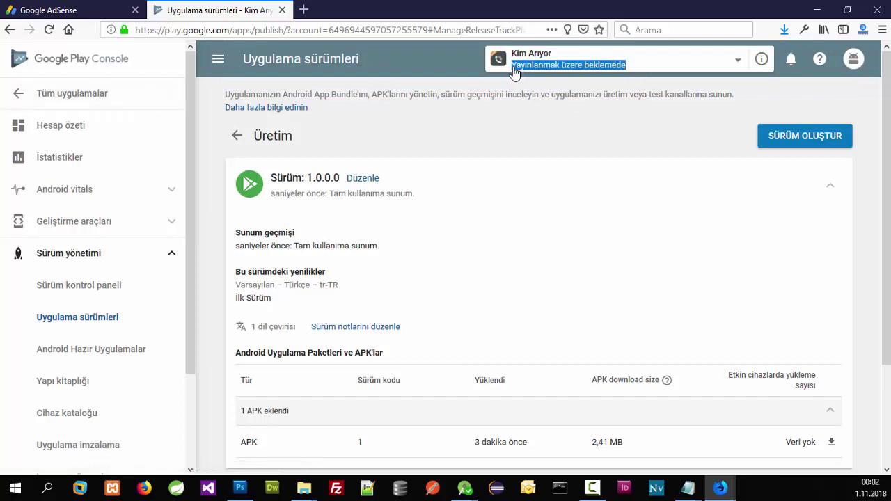
left_click(513, 70)
left_click(84, 93)
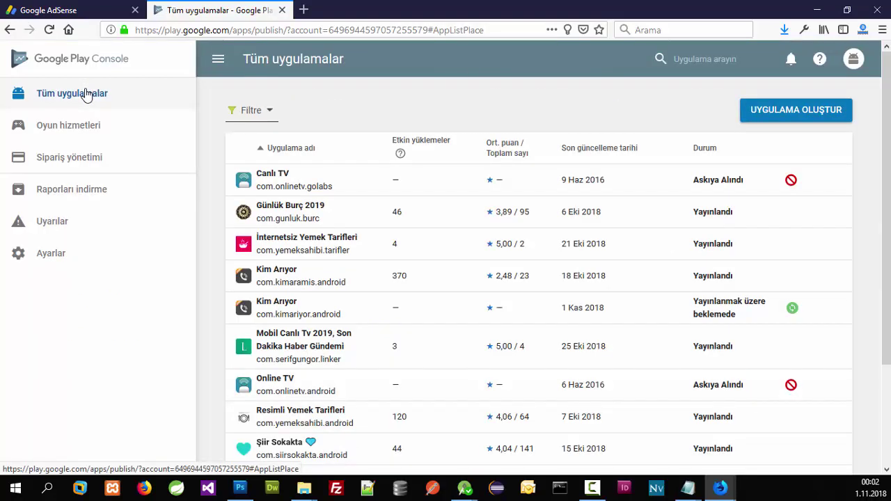